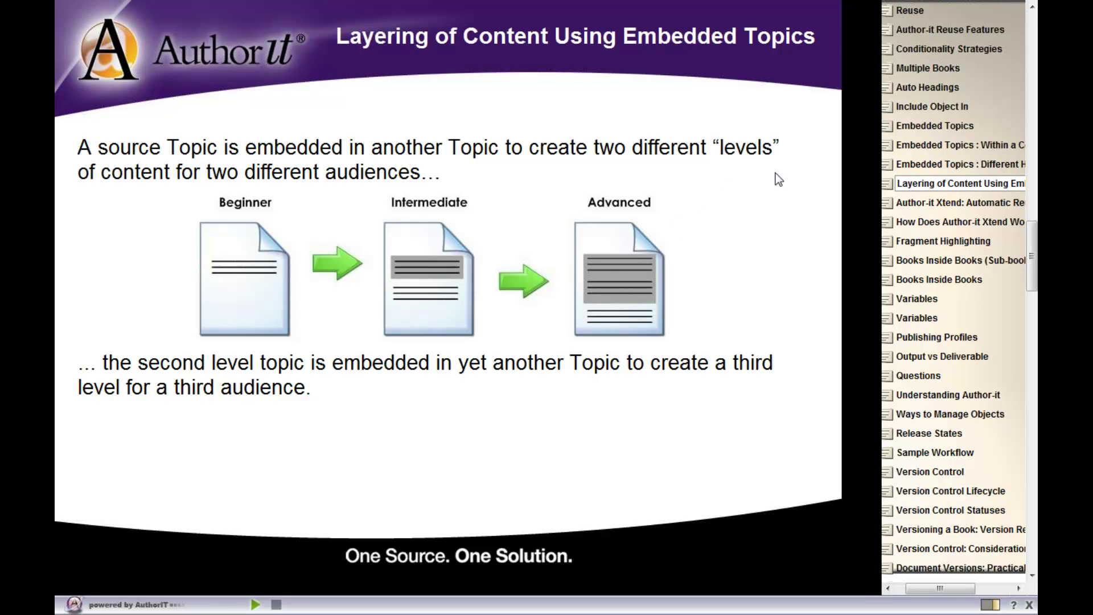
Step: Minimize the curriculum slides browser and the X1000 User Guide book window
mouse_move(979, 11)
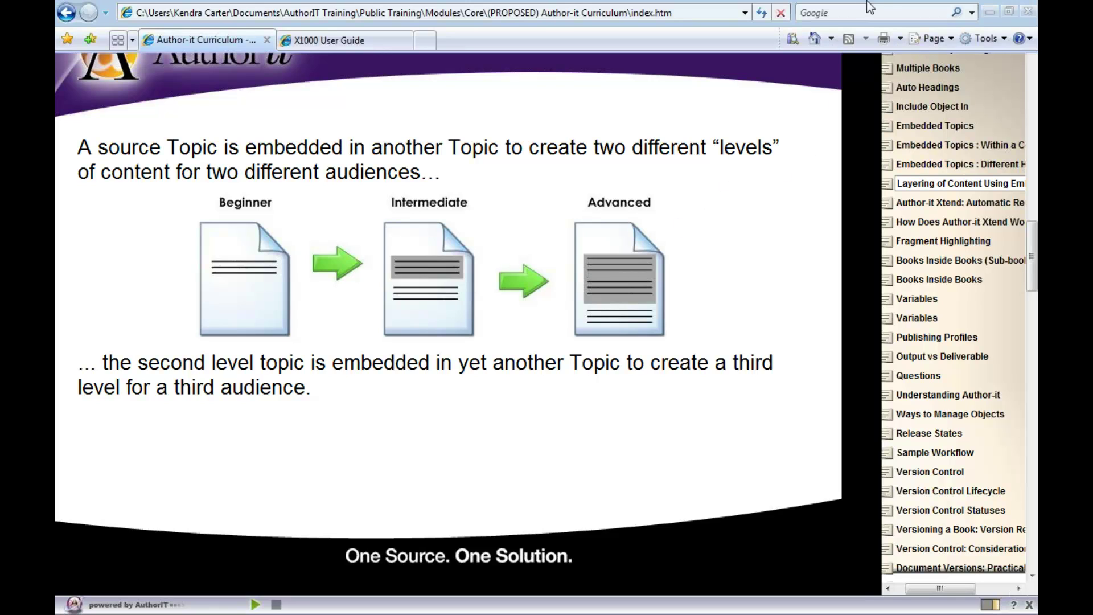
click(989, 12)
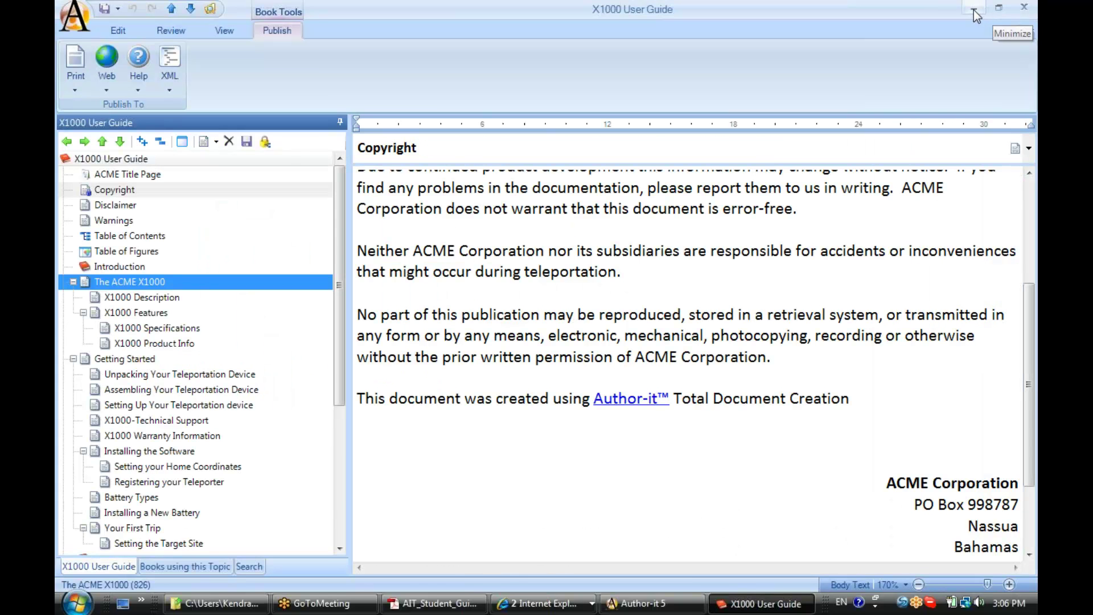
click(974, 10)
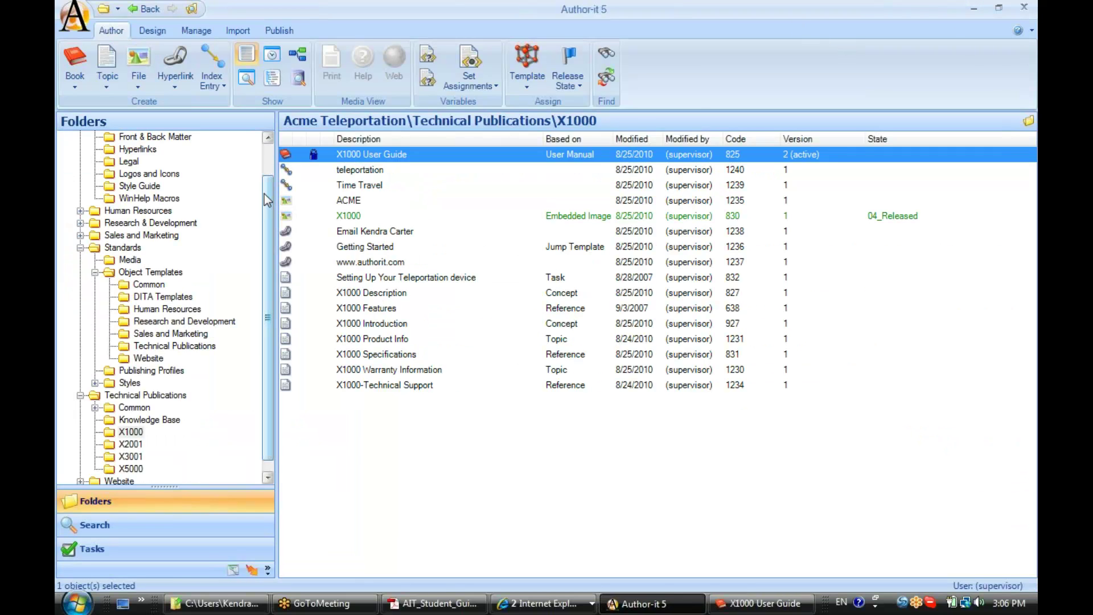
Step: Create a new folder named 'Notes and Warnings' inside Common Content
drag(264, 194, 264, 151)
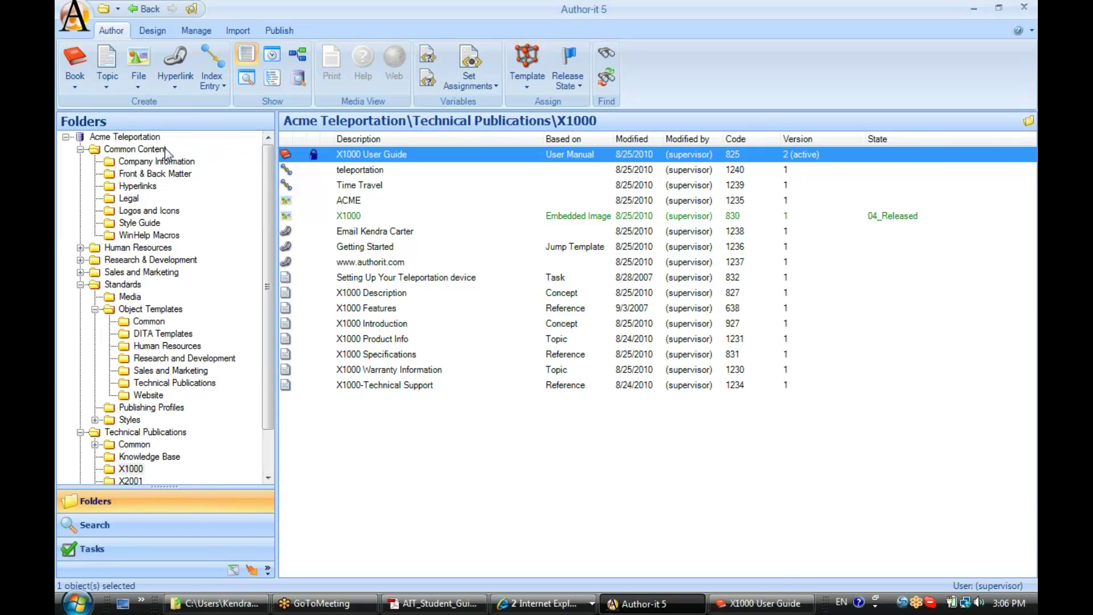
click(135, 150)
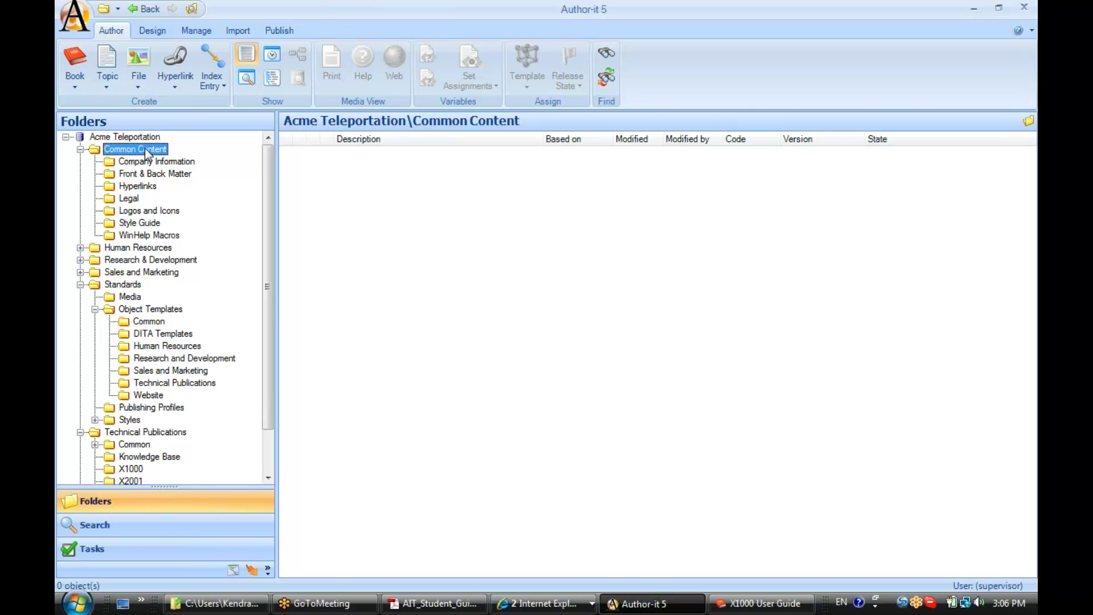
right_click(146, 150)
click(170, 155)
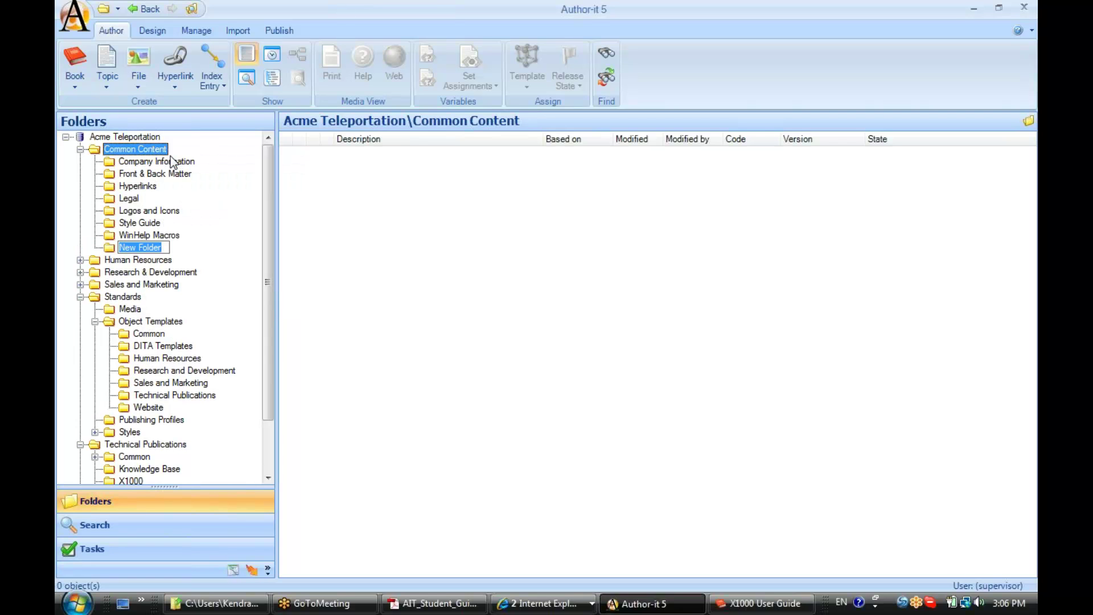
text(Notes and Wa)
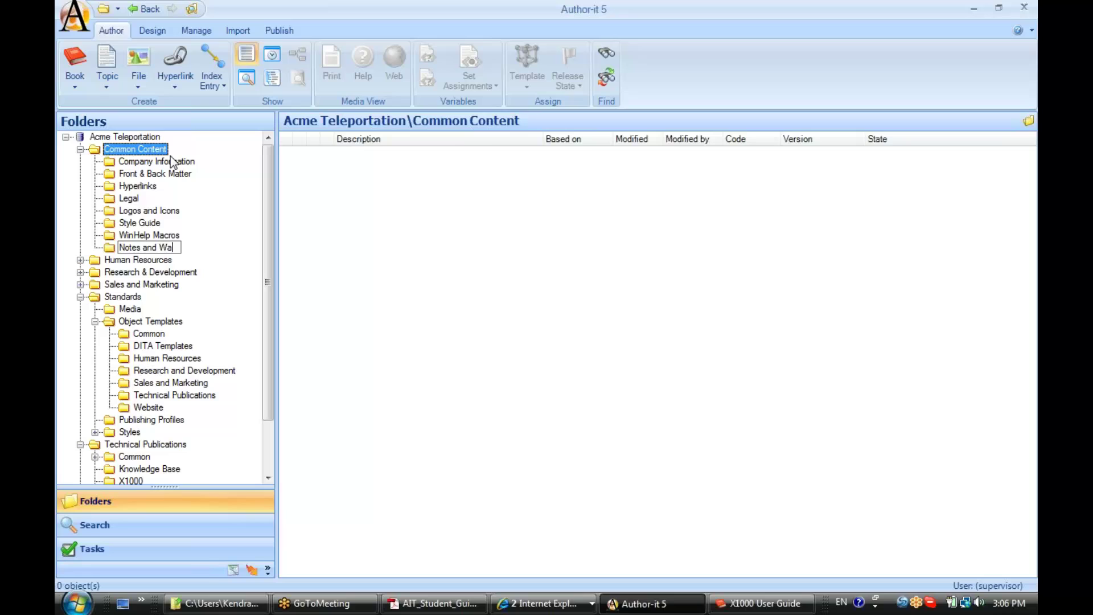
text(rnings)
key(Return)
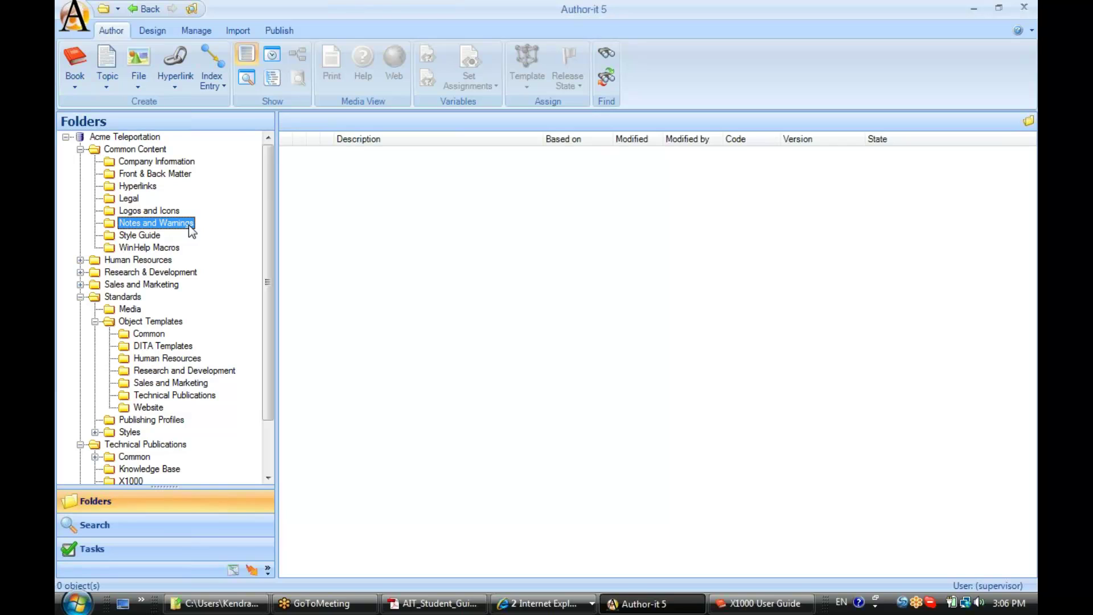
click(352, 209)
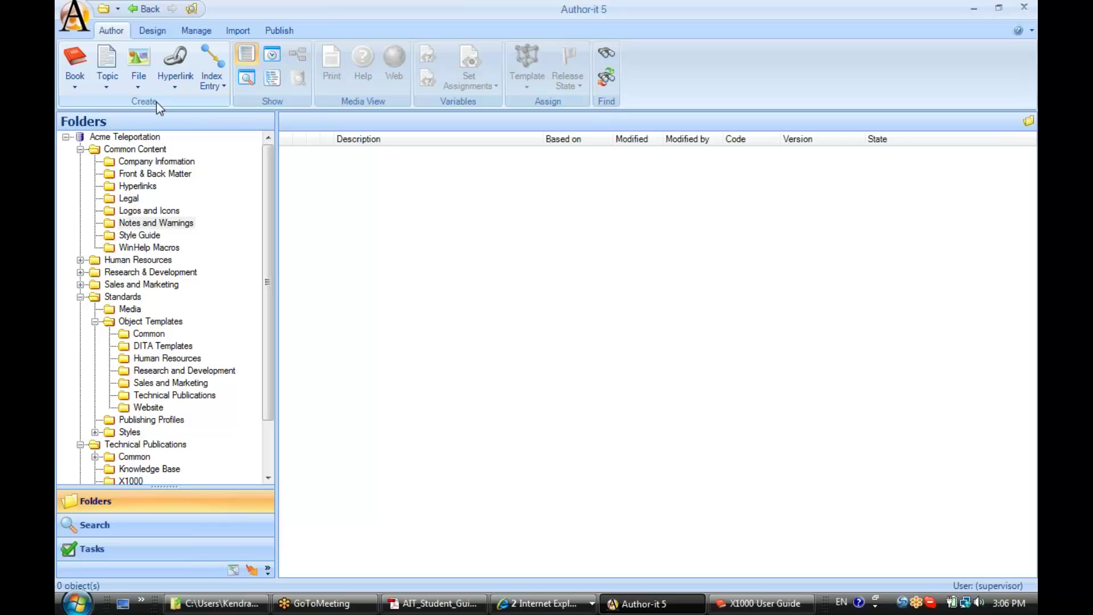
Step: Create a (none) topic described 'Teleportation Warning', based on the Reference template
click(104, 87)
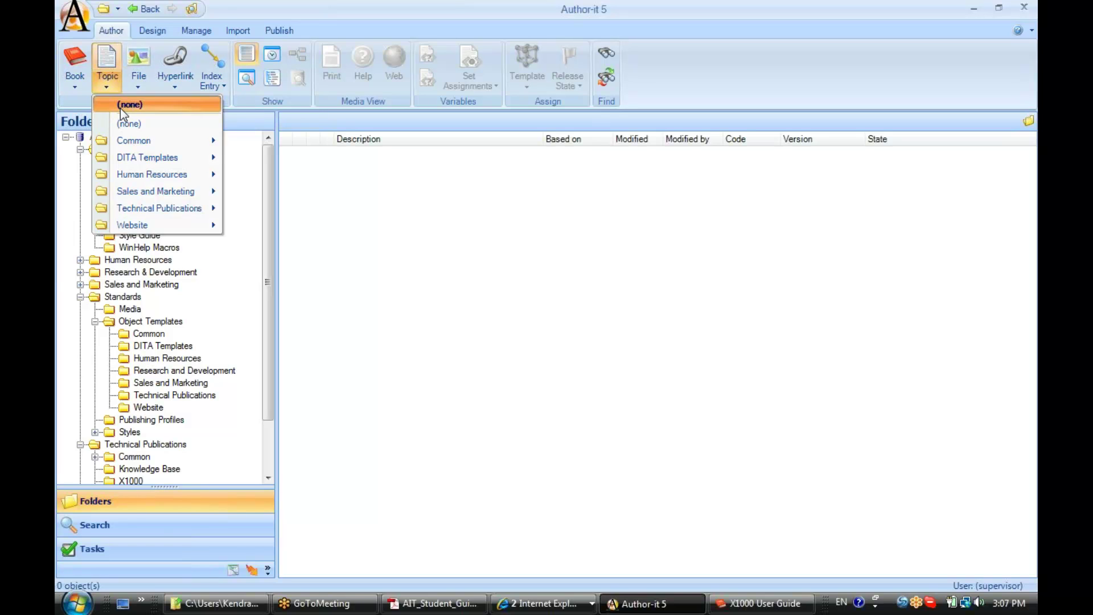
click(121, 109)
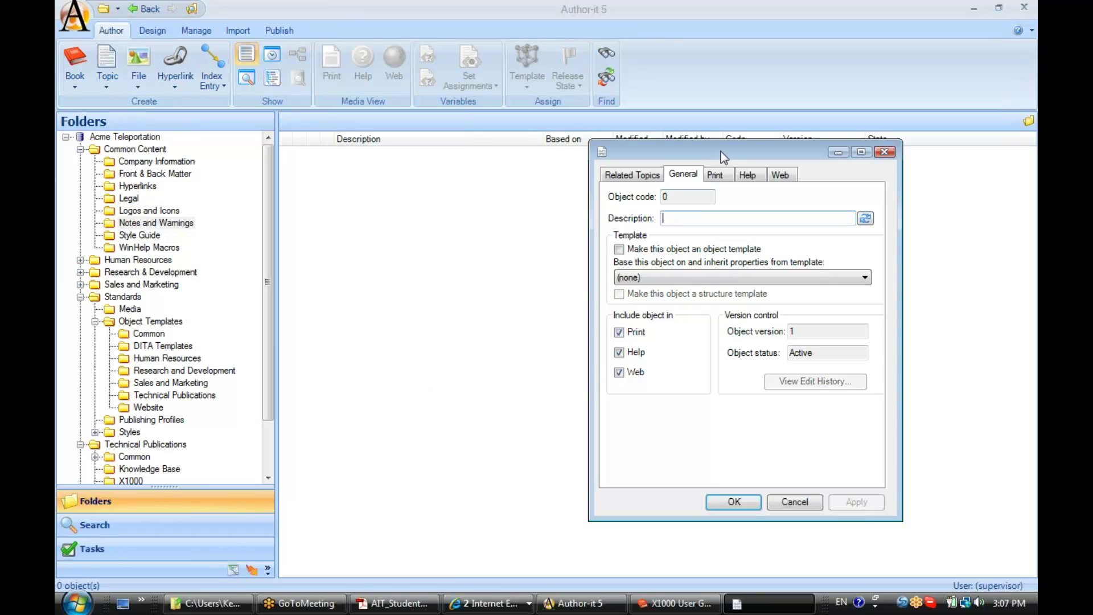
drag(721, 152, 595, 130)
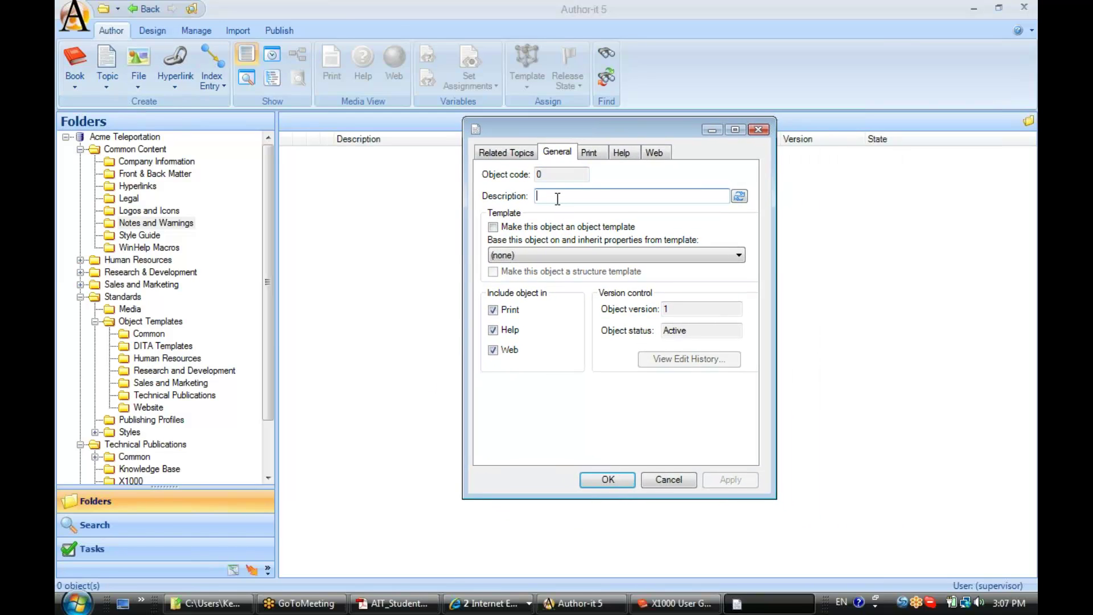
text(Te)
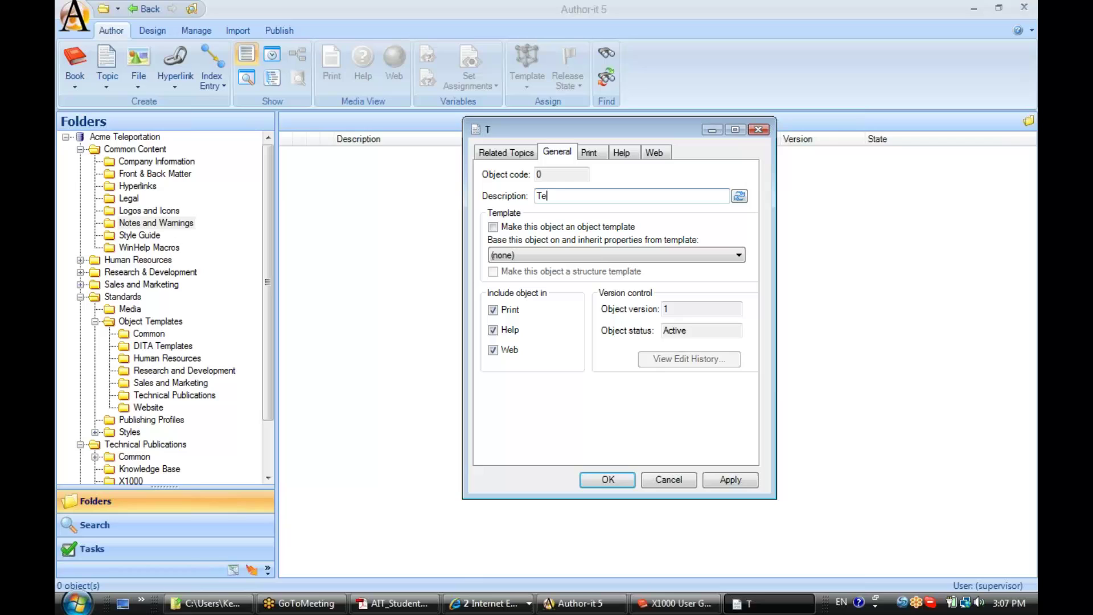
text(leportation Warning)
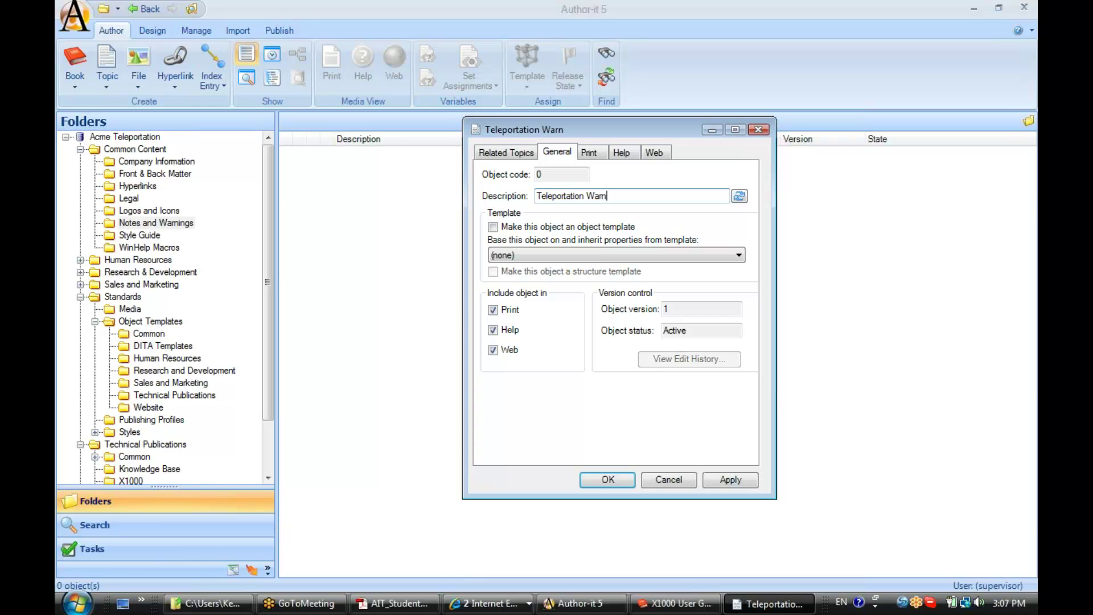
click(654, 255)
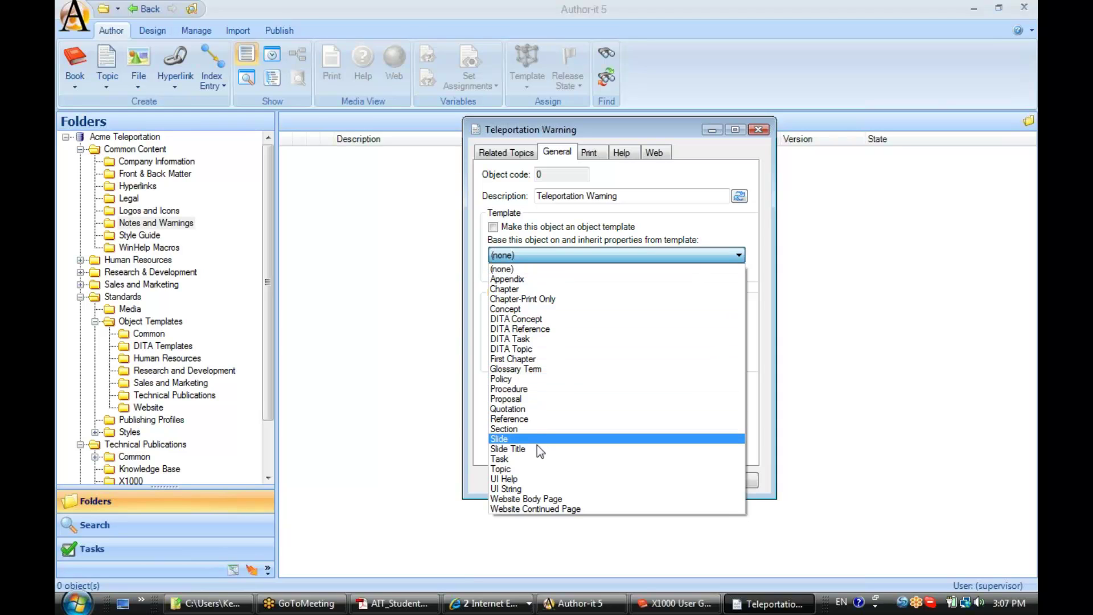
click(515, 419)
click(629, 196)
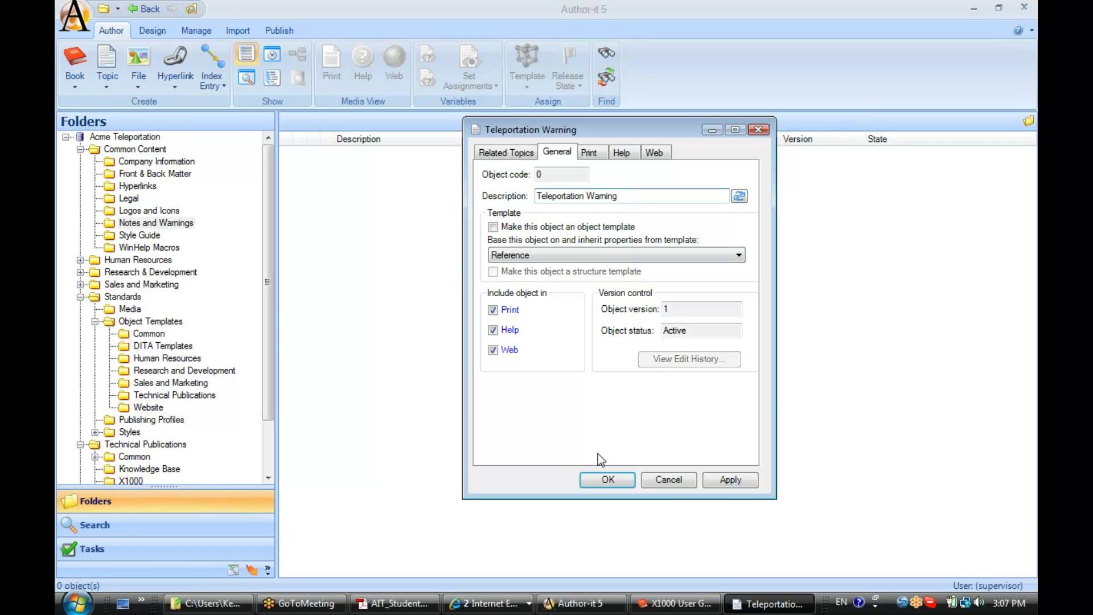
click(605, 480)
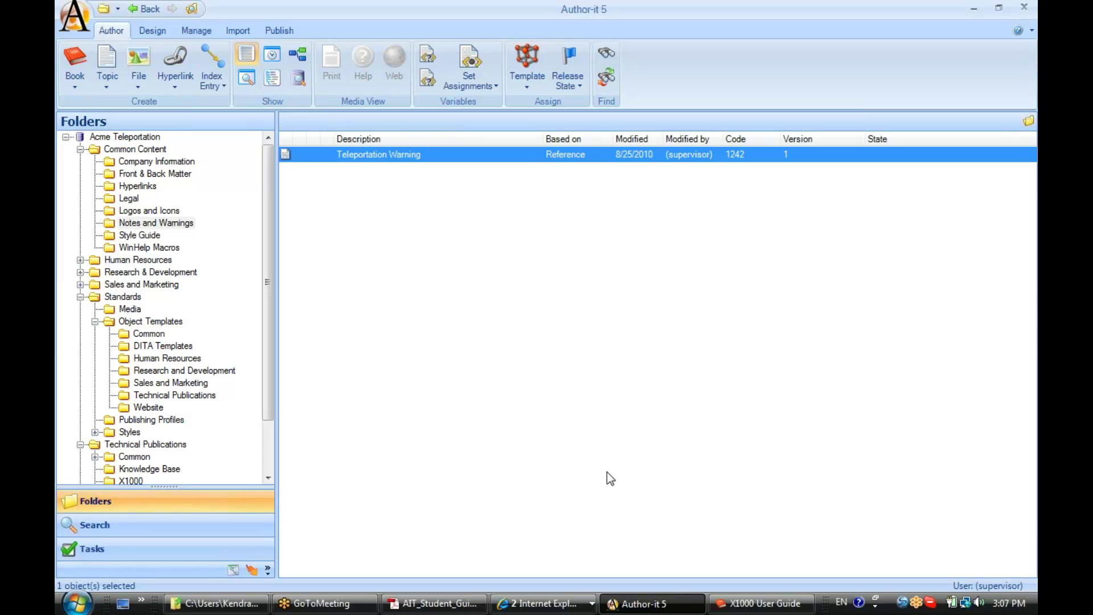
Step: Write 'WARNING! Children and pregnant women should not time travel!' in the Teleportation Warning topic and close it
double_click(296, 157)
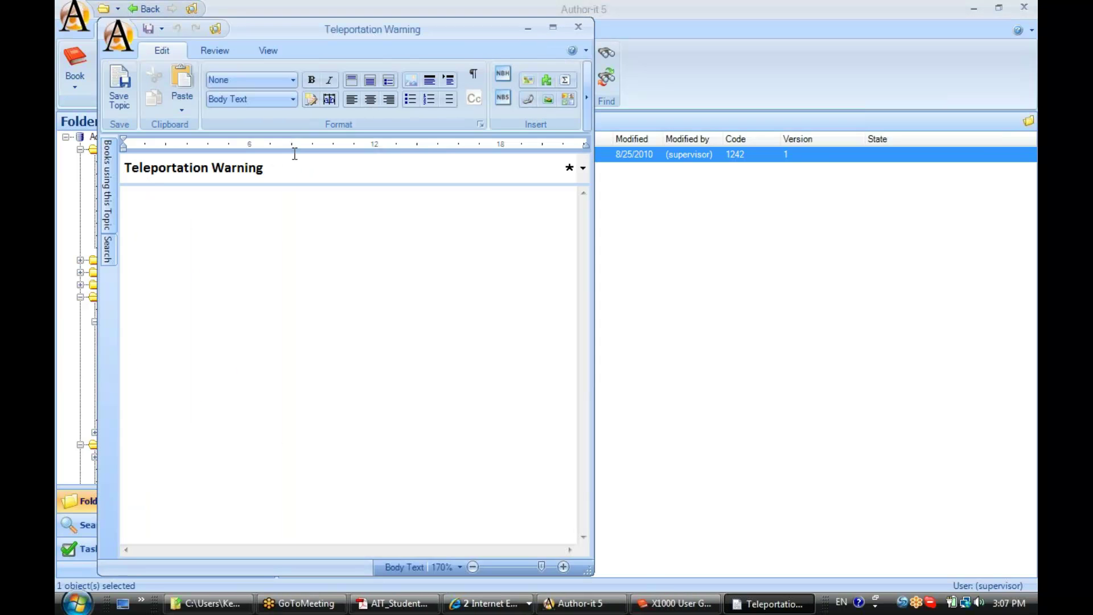
drag(433, 31, 669, 29)
click(520, 191)
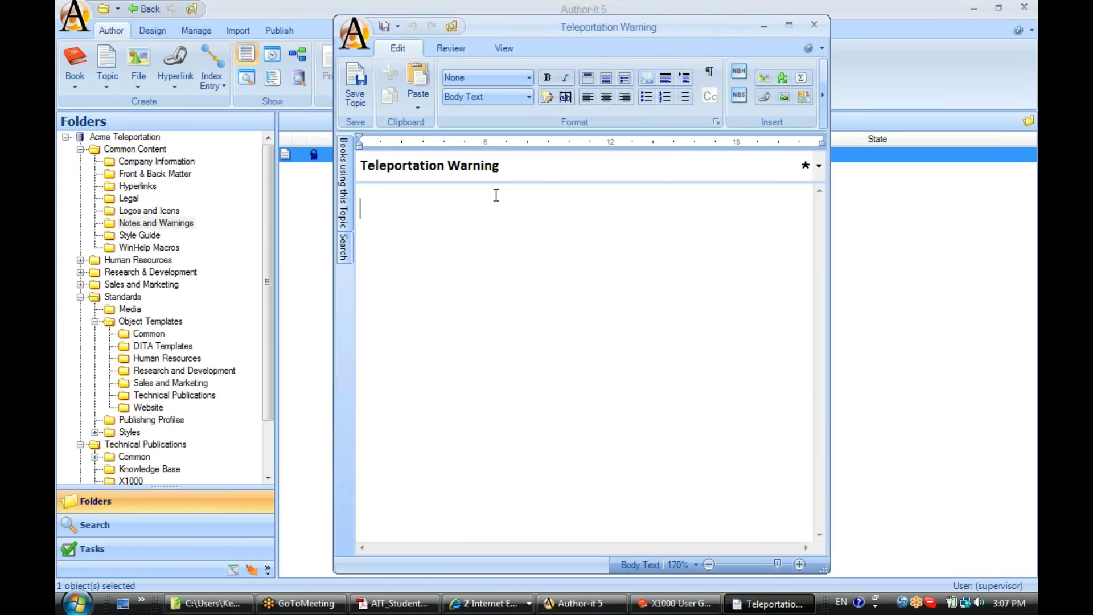
text(E)
key(BackSpace)
text(WARNING!)
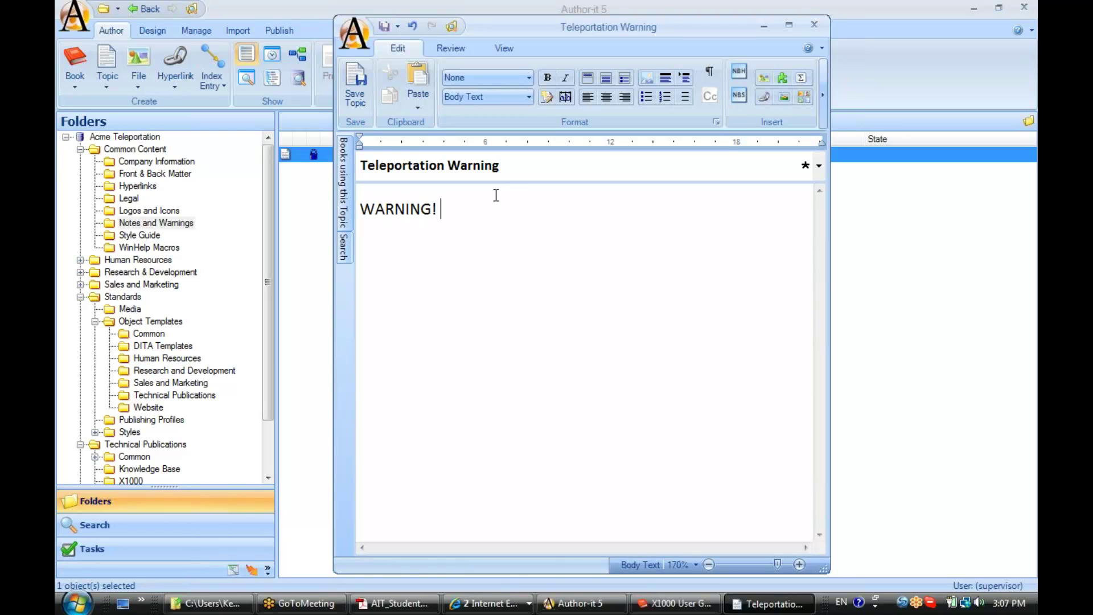
text( Children and pregnant)
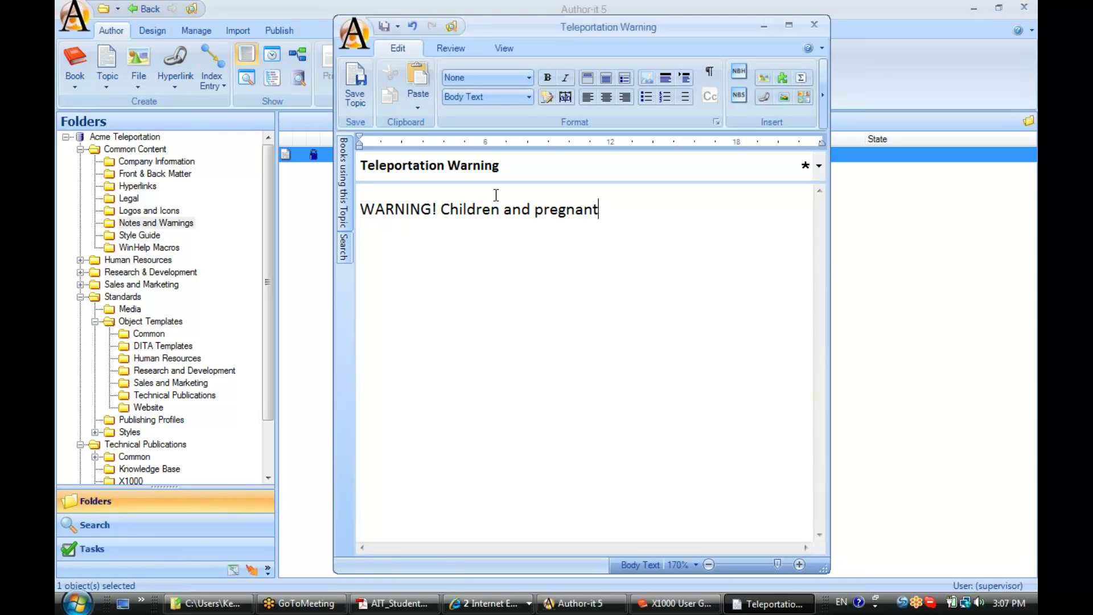
text( women should not)
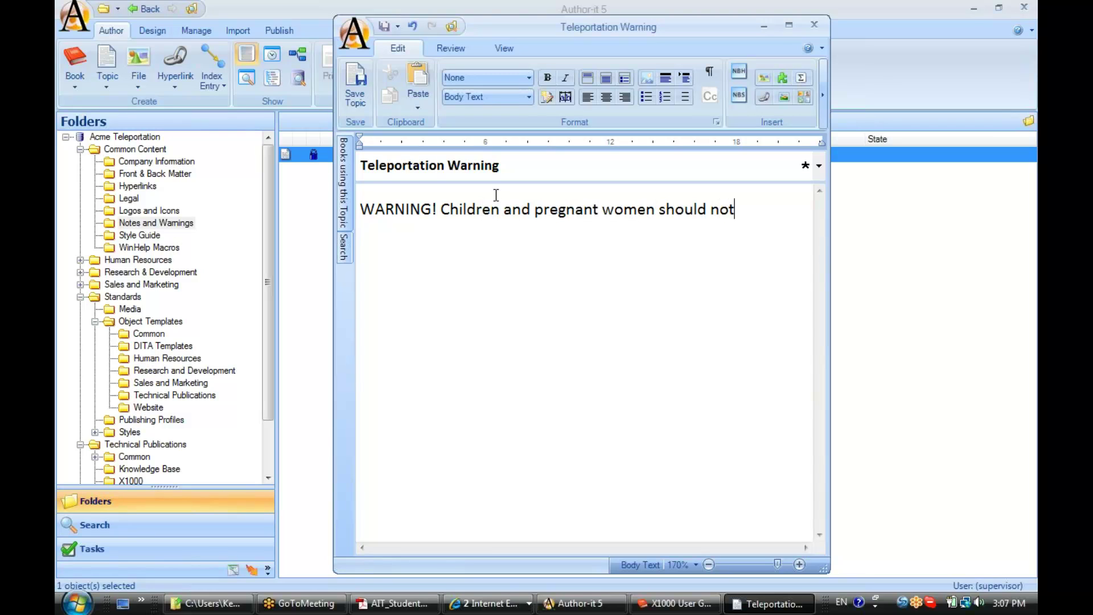
text( time travel!)
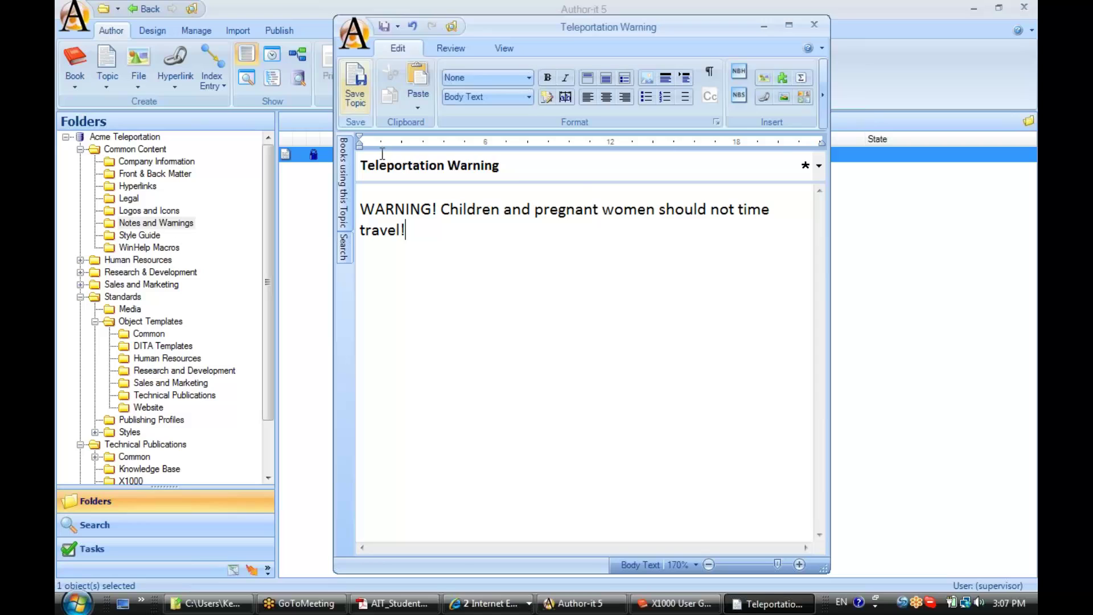
click(816, 27)
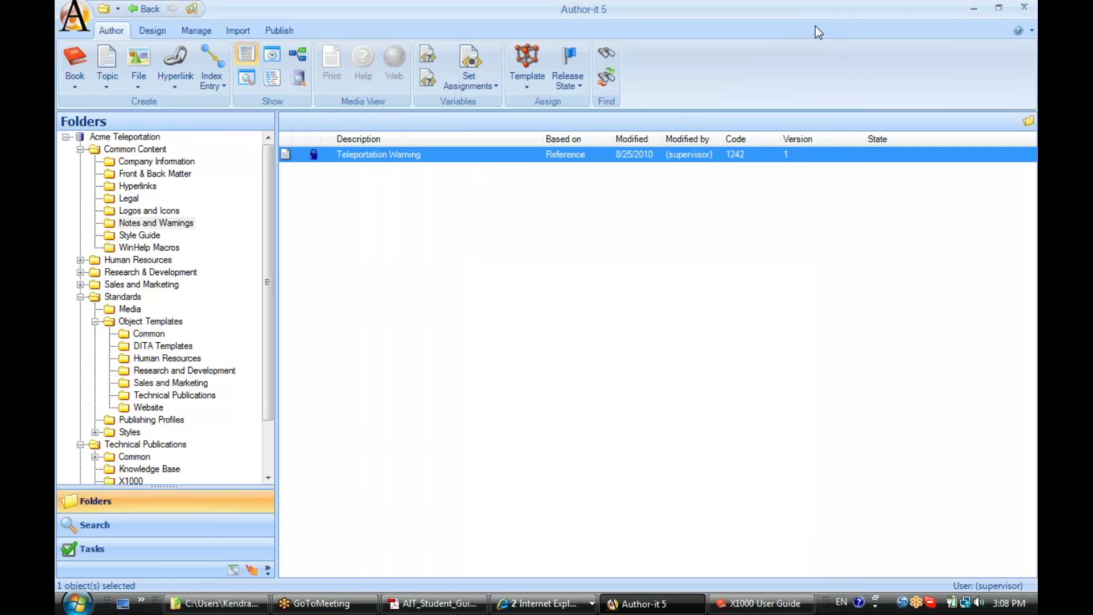
Step: Reopen the X1000 User Guide at X1000 Description, restored and moved right beside the library
click(758, 607)
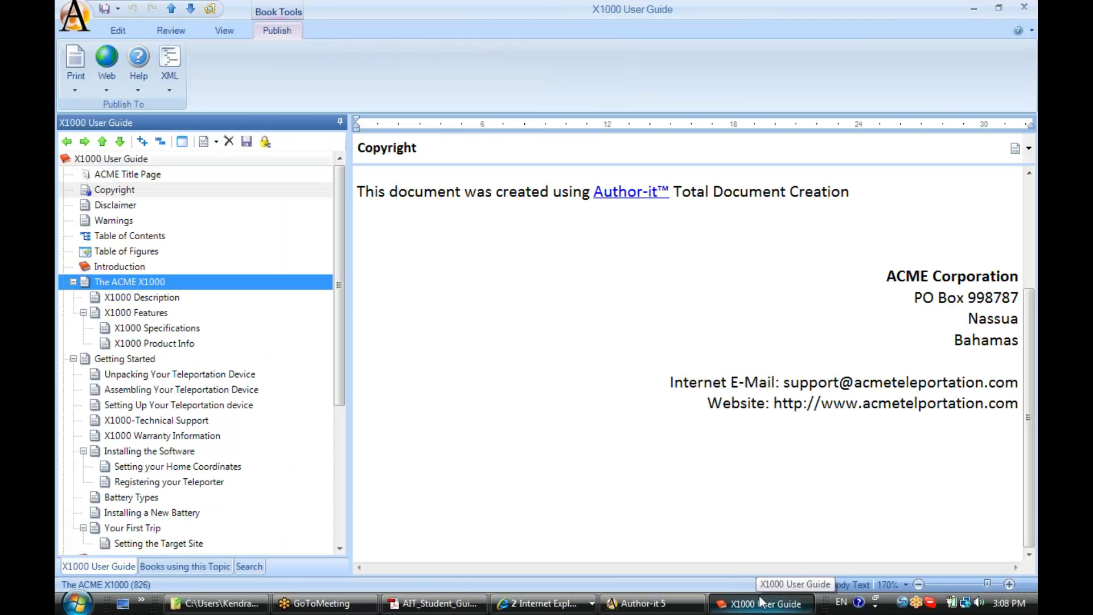
click(154, 298)
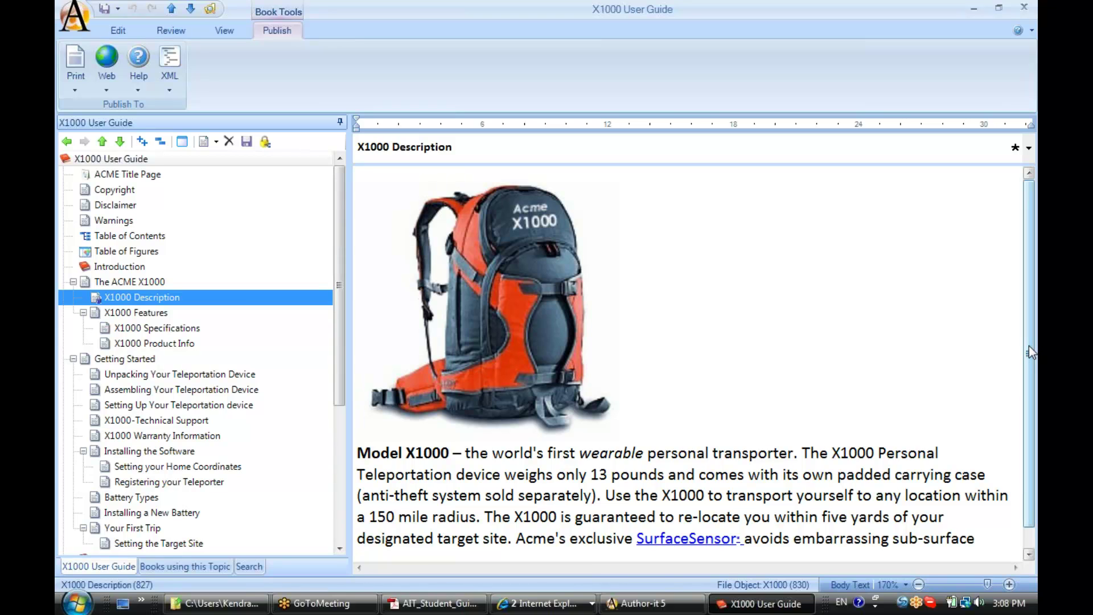
drag(1030, 346, 1024, 436)
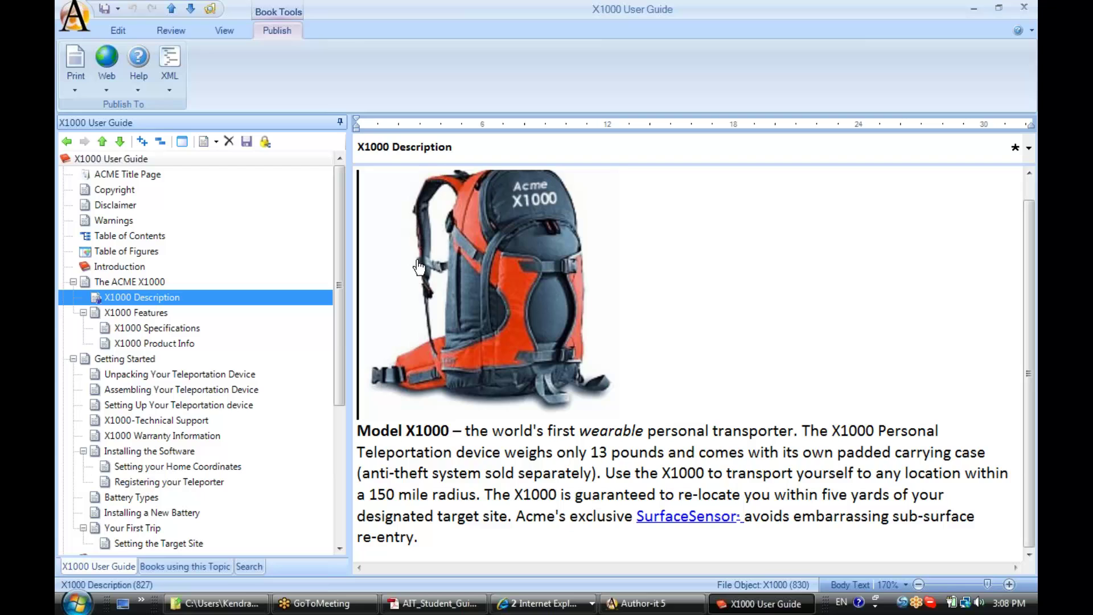
click(1000, 8)
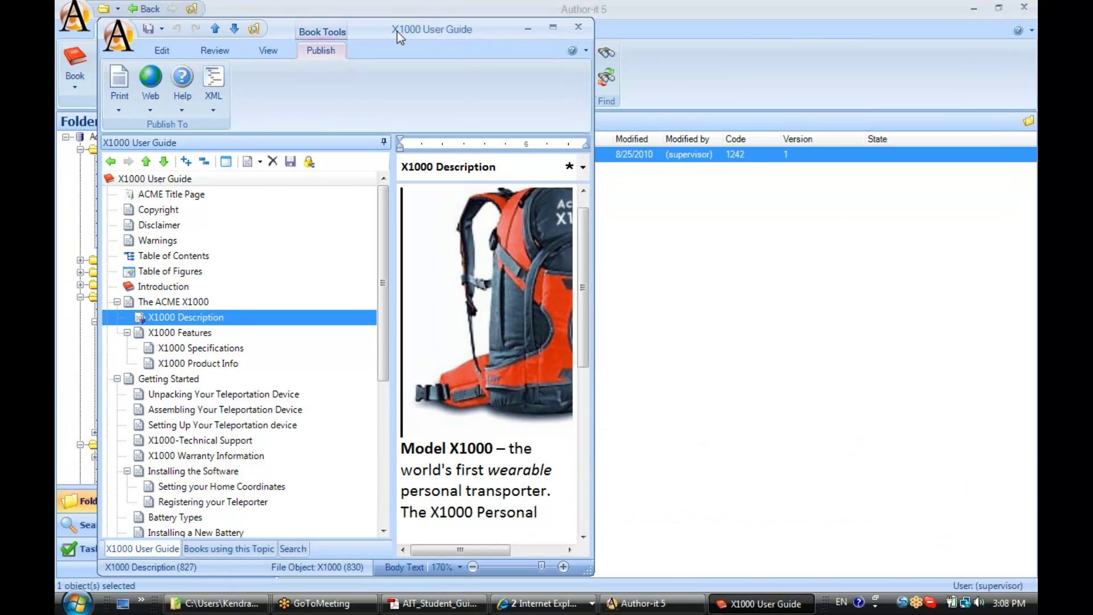
drag(387, 32, 795, 16)
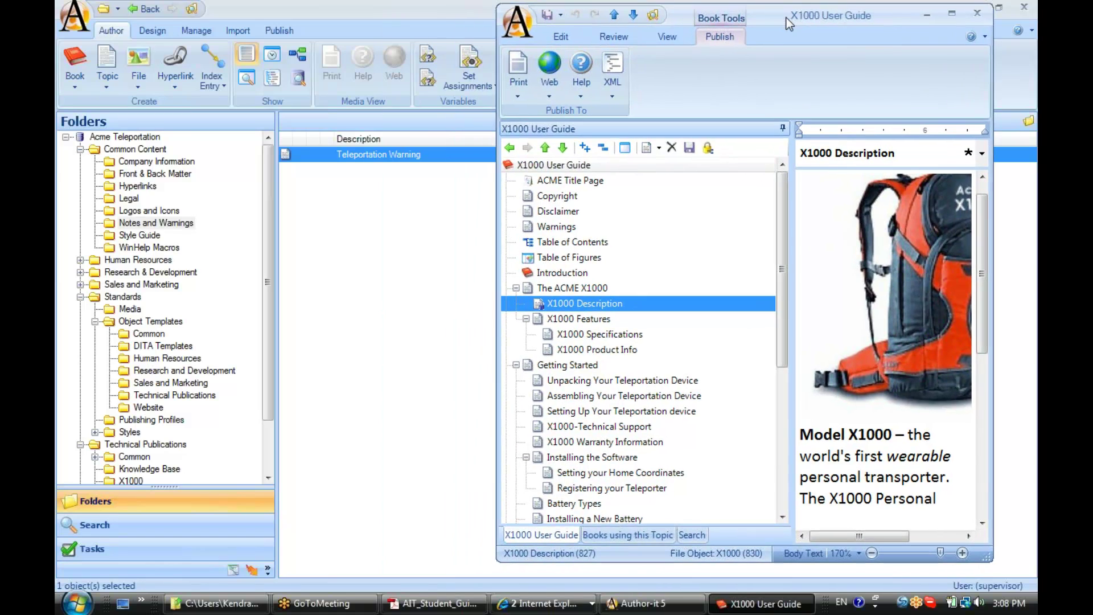
drag(982, 263, 976, 411)
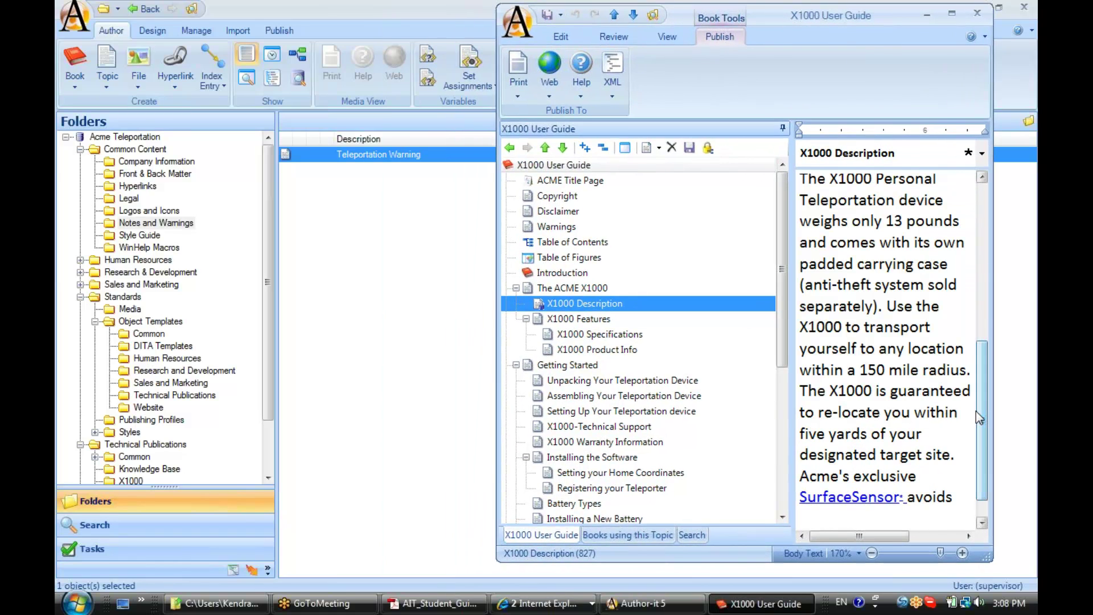
Step: Embed Teleportation Warning on the empty last line of X1000 Description via Embed Topic
drag(981, 485, 980, 504)
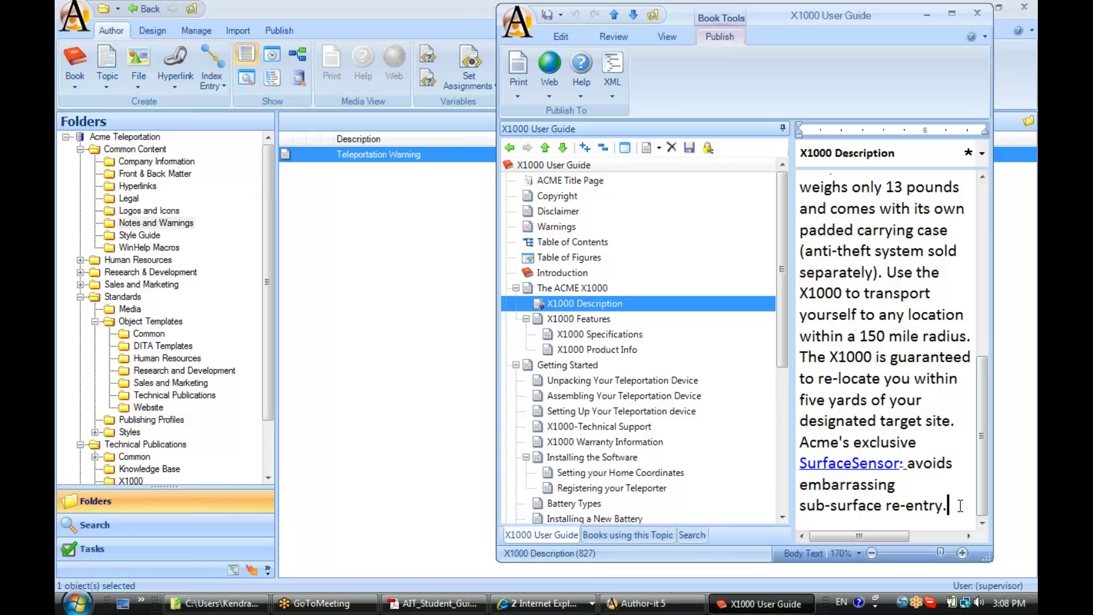
click(960, 506)
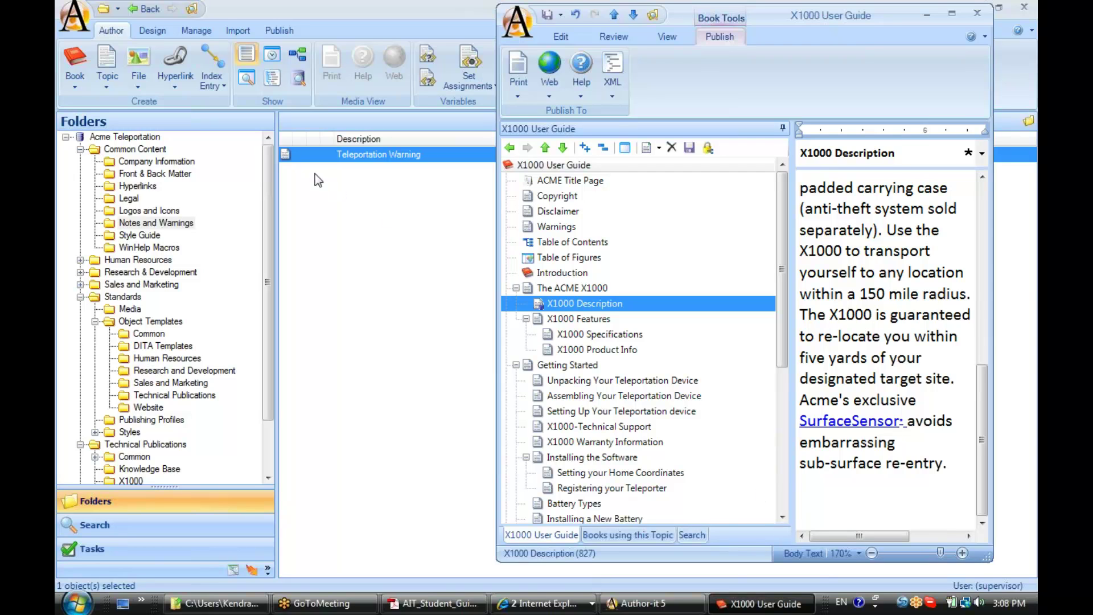
click(286, 160)
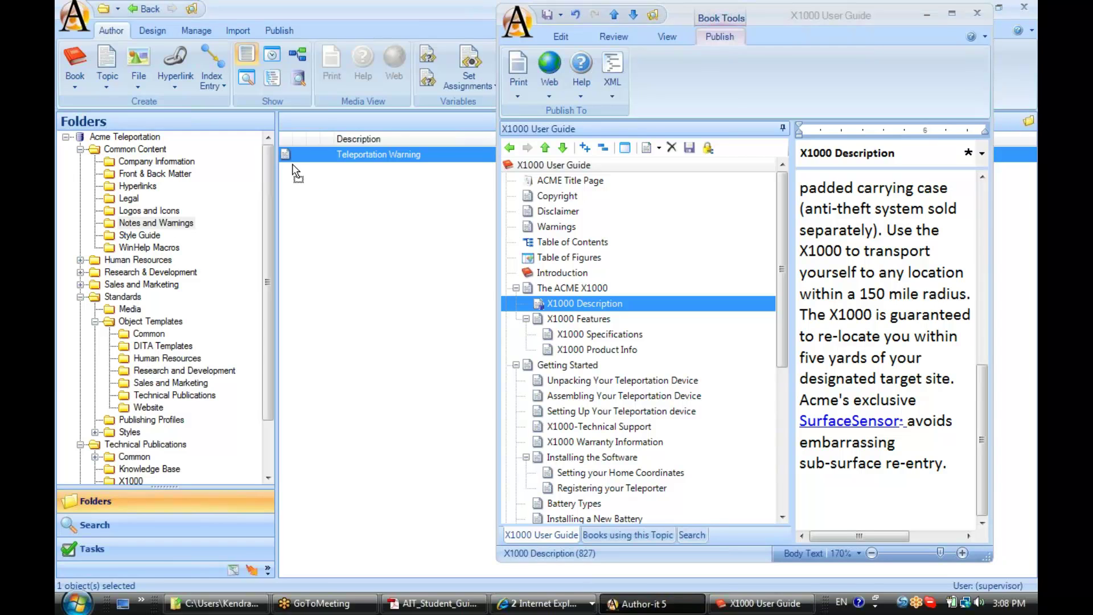
drag(715, 488, 819, 508)
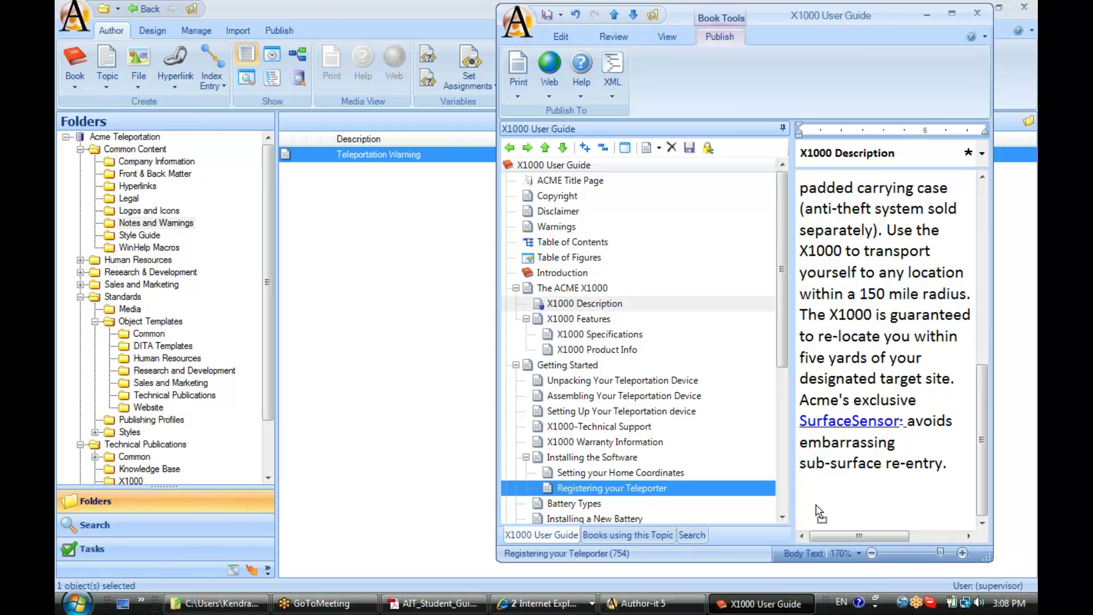
drag(818, 508, 819, 508)
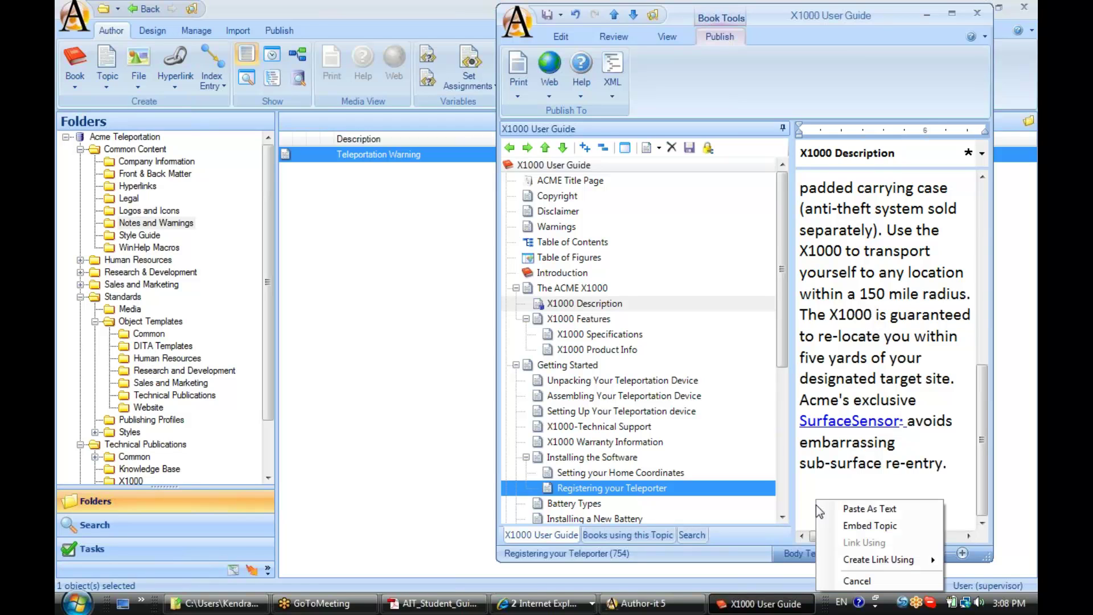
click(900, 524)
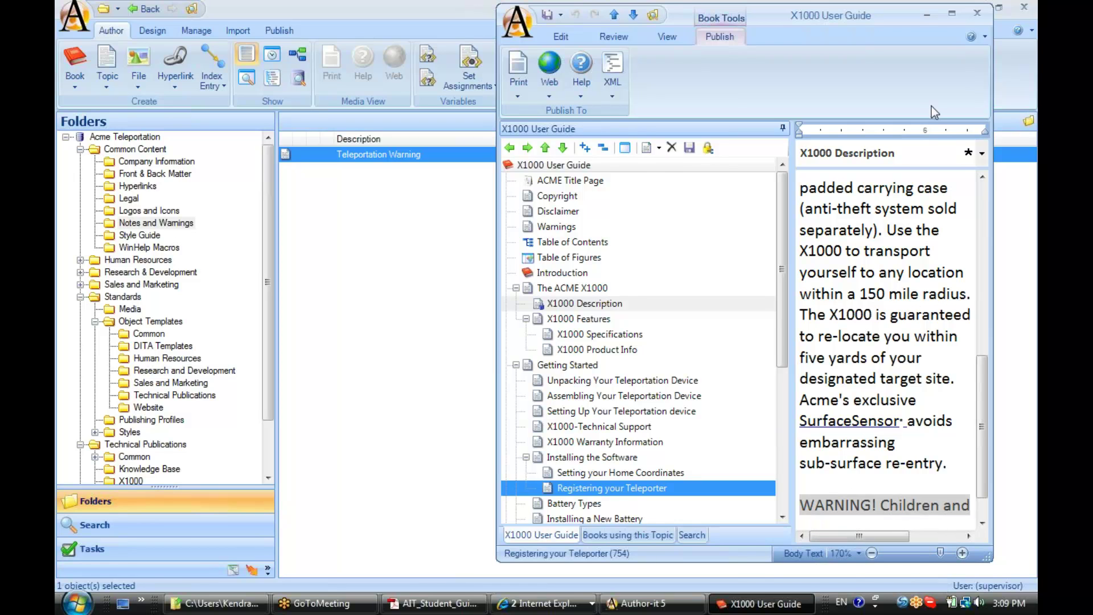
Step: Maximize the X1000 User Guide and put the caret in the embedded WARNING line
click(955, 15)
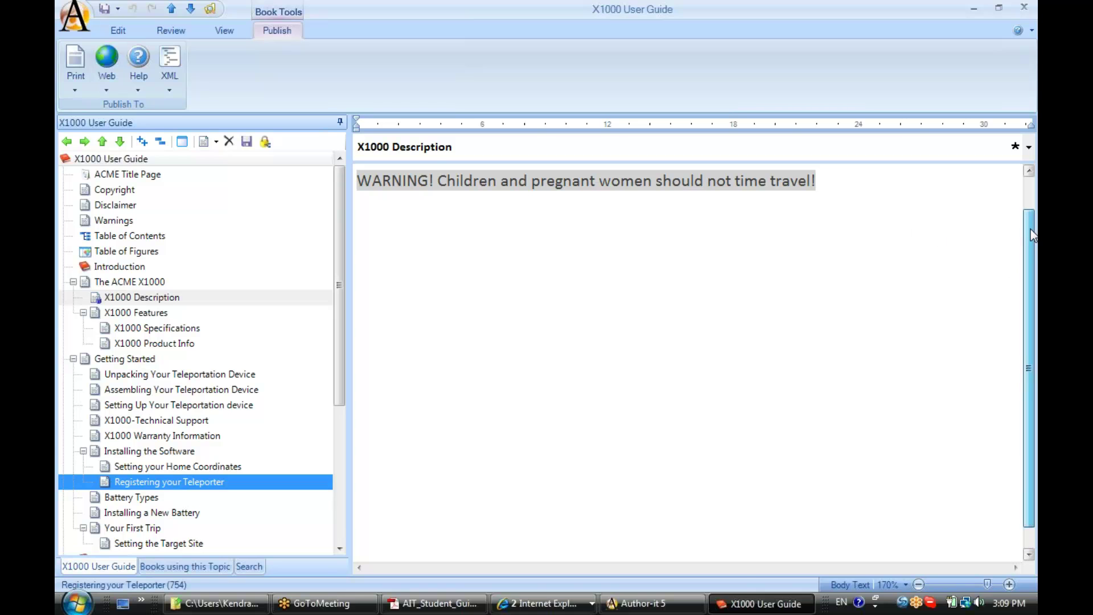
click(1031, 223)
drag(1031, 222, 1024, 272)
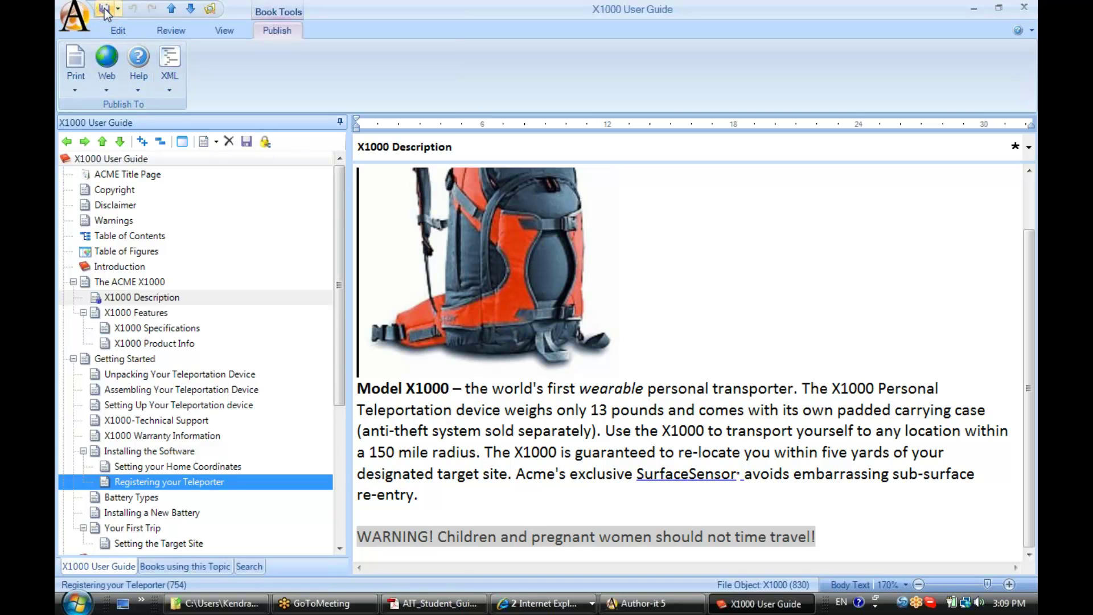
click(520, 538)
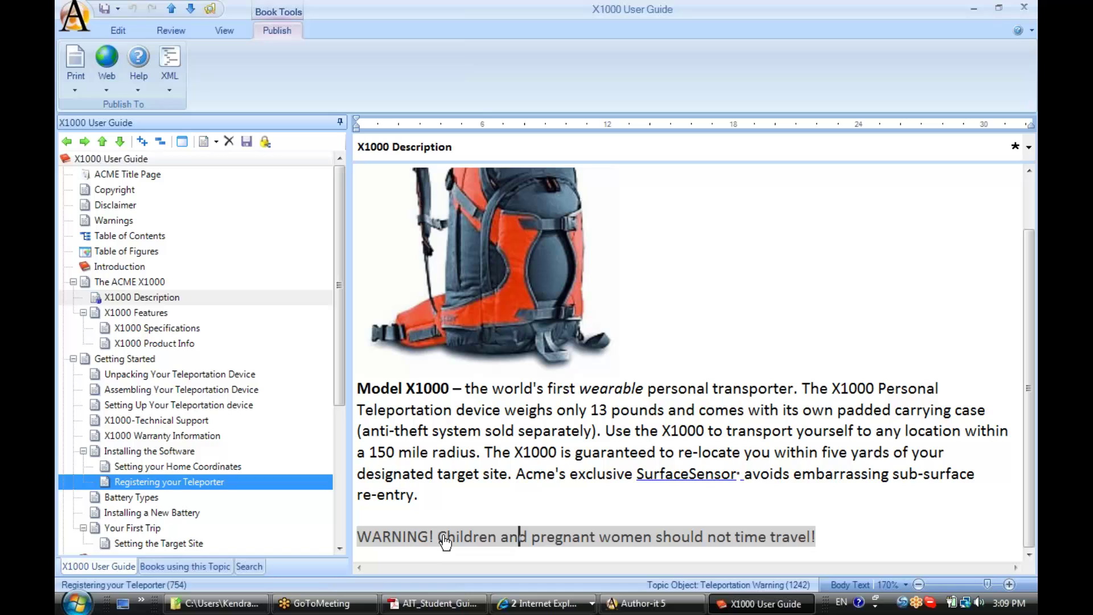
click(391, 538)
Step: Apply the Character > Strong style to 'WARNING!' in the warning topic, then close its editor
double_click(391, 538)
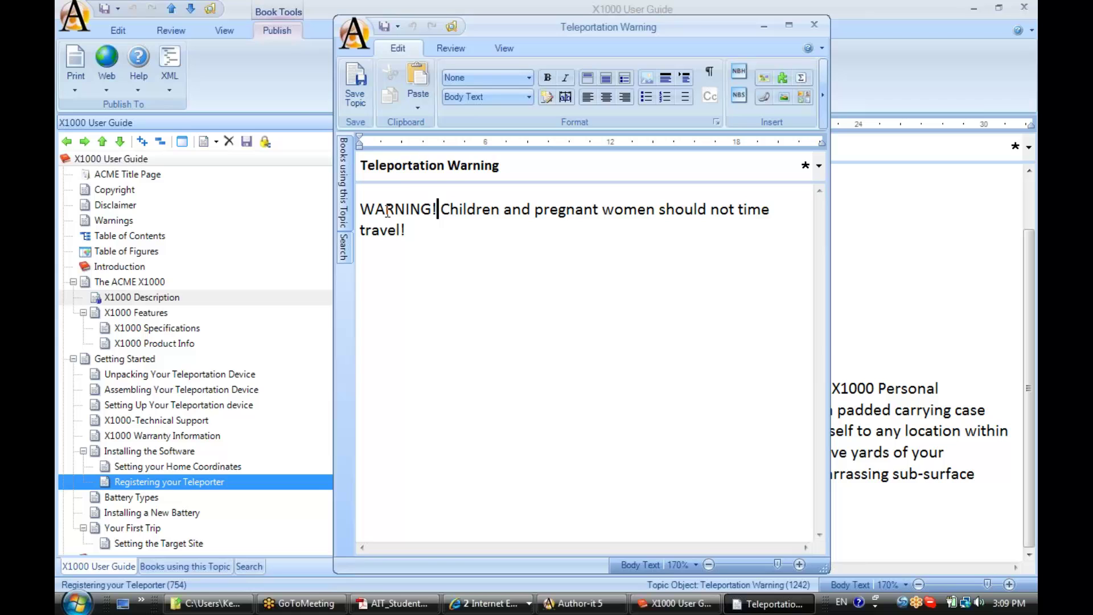
drag(360, 211, 437, 212)
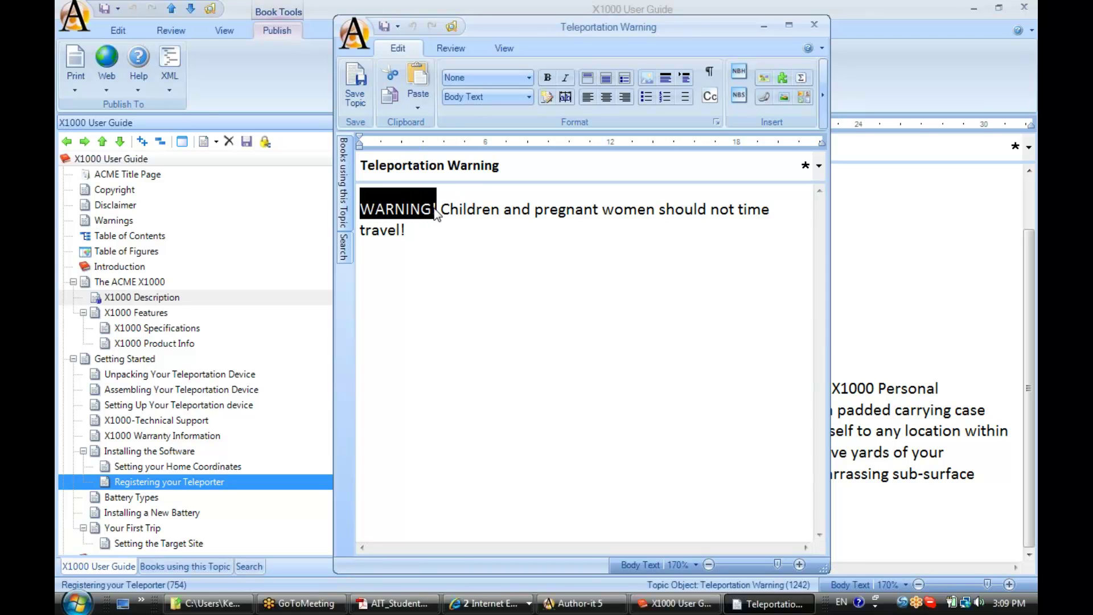
click(529, 78)
mouse_move(513, 129)
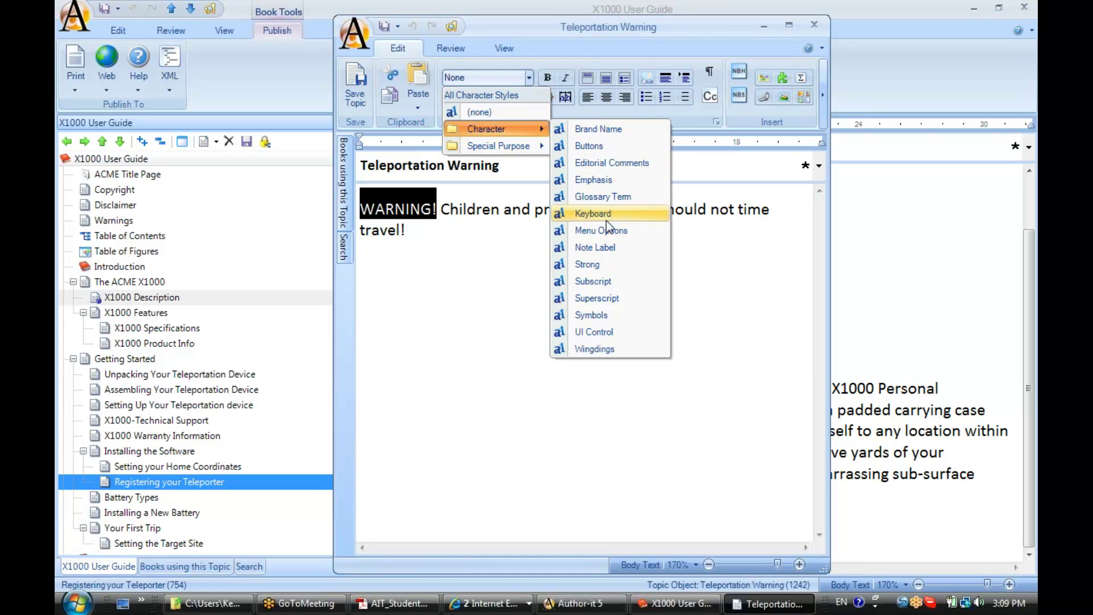
click(592, 264)
key(Left)
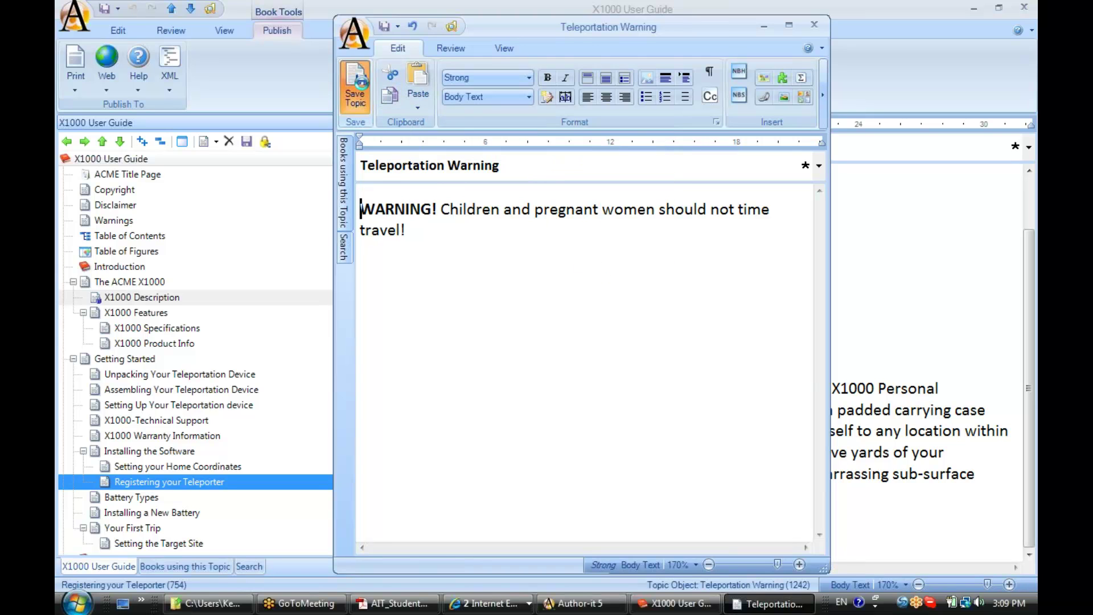
click(814, 26)
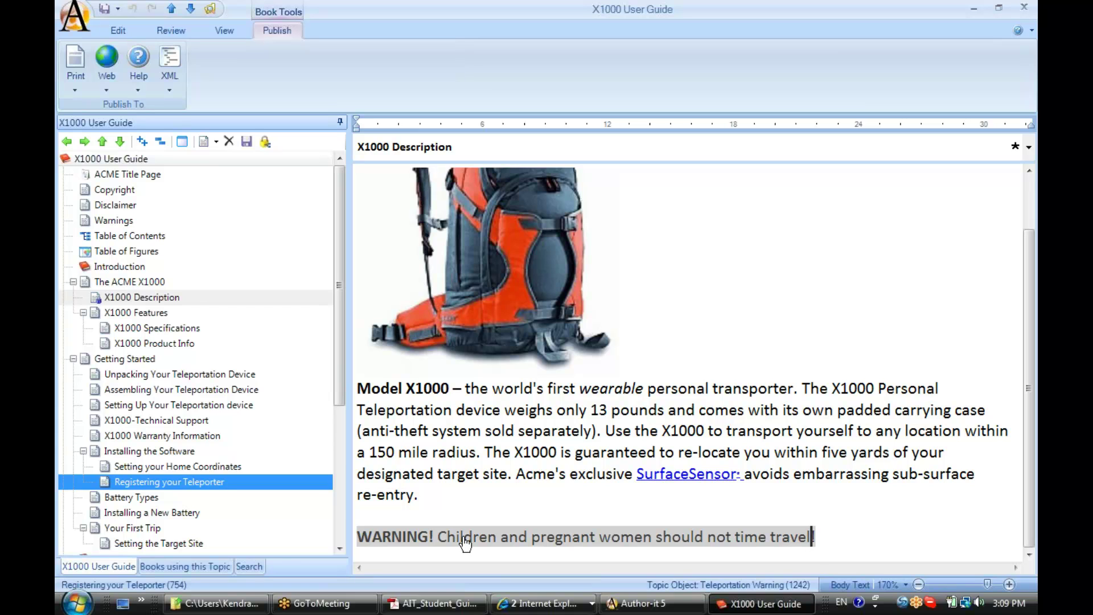
Step: Add a Lists > List Continue line after step 5 of Assembling Your Teleportation Device, then restore the window
click(181, 391)
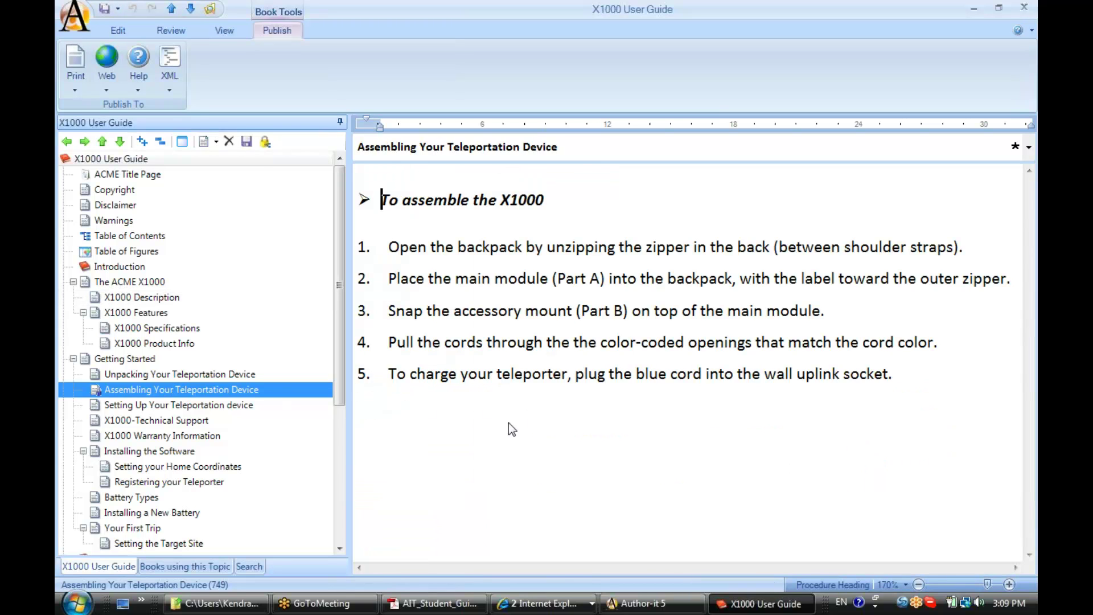
click(911, 377)
key(Return)
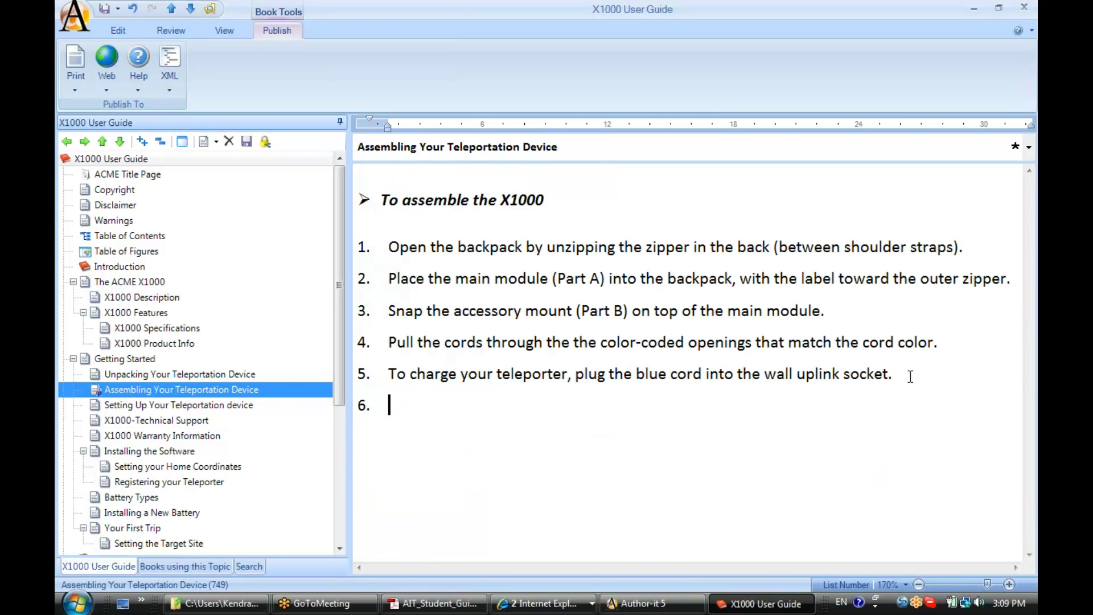
click(119, 33)
click(247, 80)
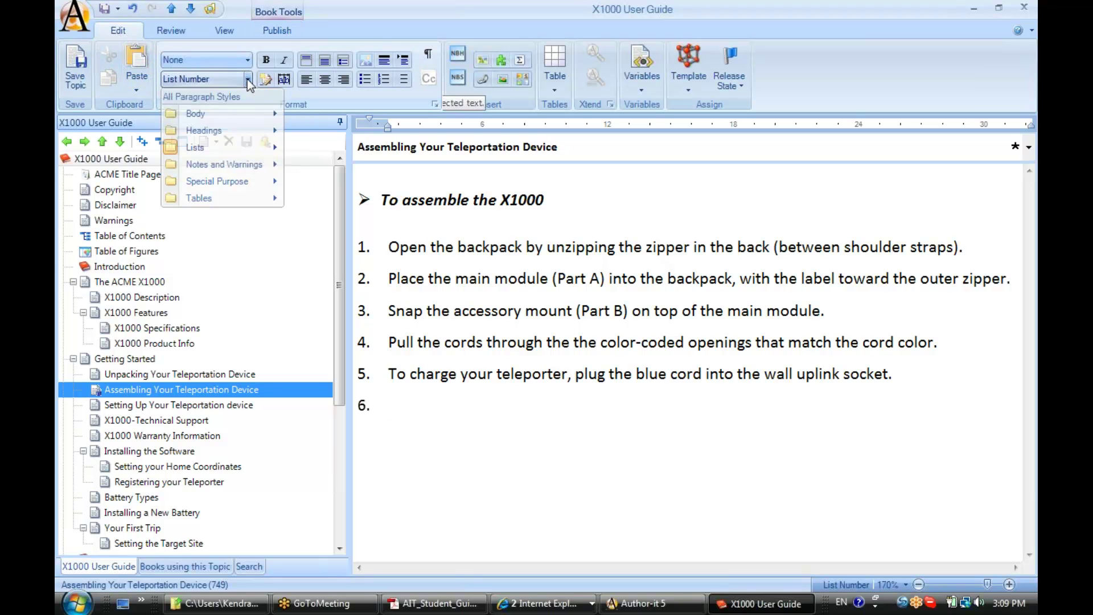
mouse_move(239, 146)
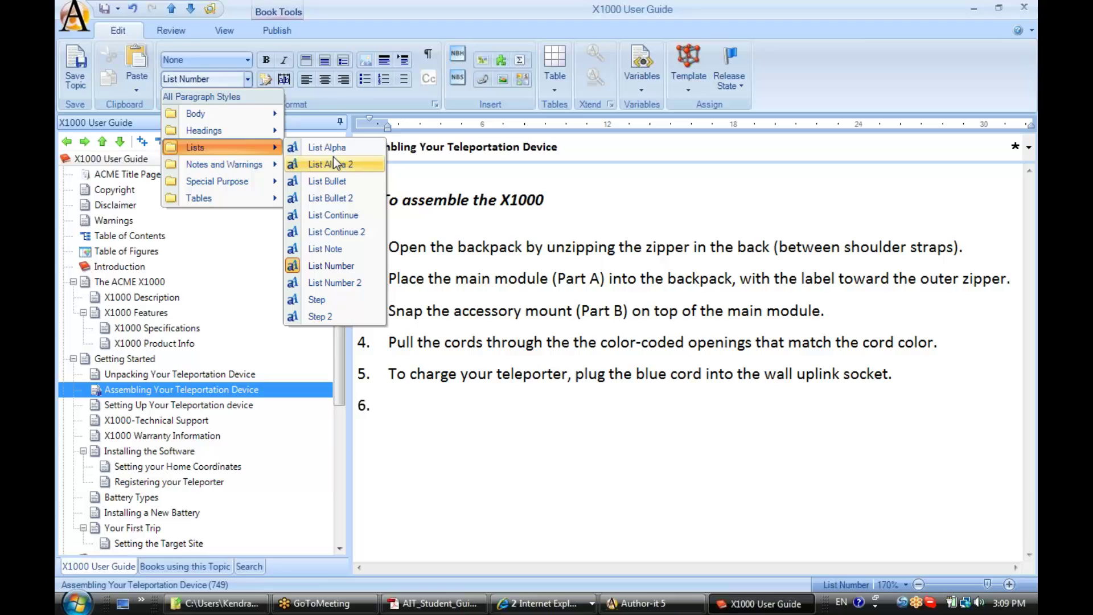
click(340, 214)
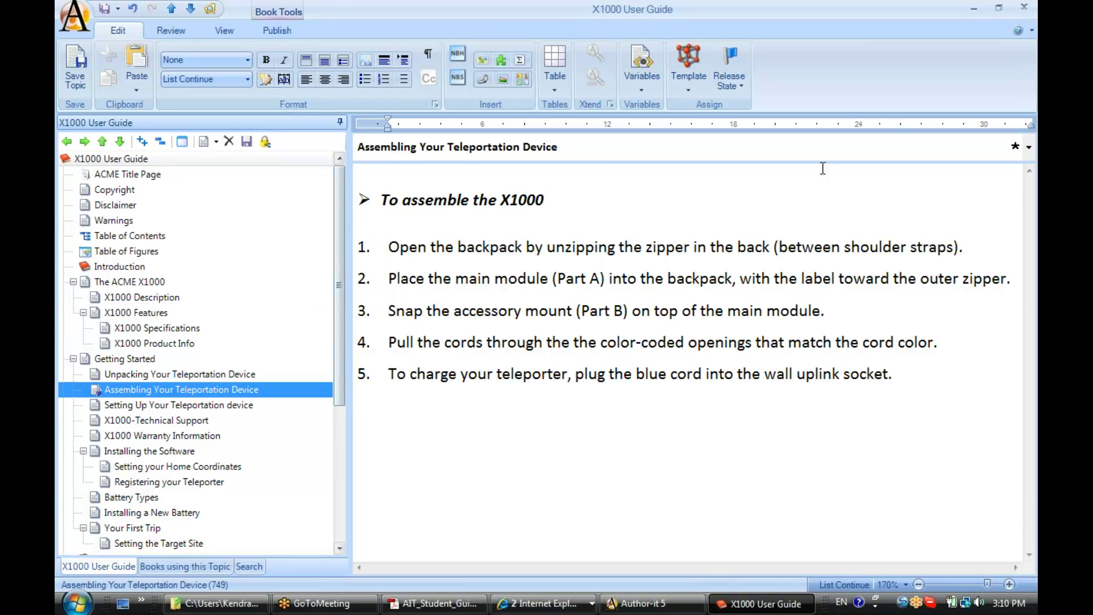
click(1001, 9)
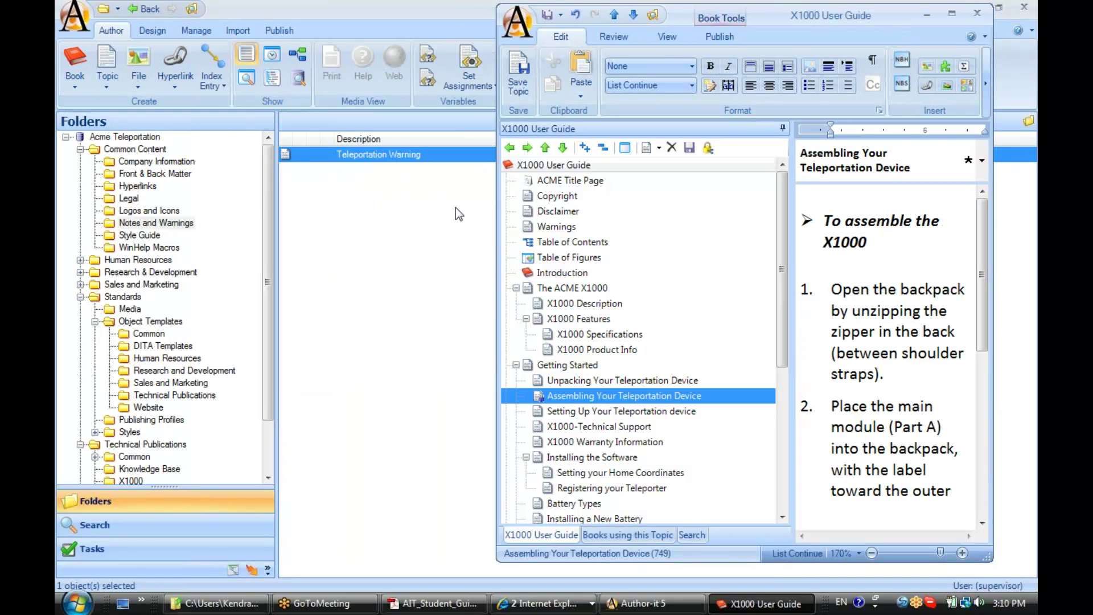
Step: Drop Teleportation Warning onto the List Continue line below step 5 and choose Embed Topic
drag(983, 288, 972, 472)
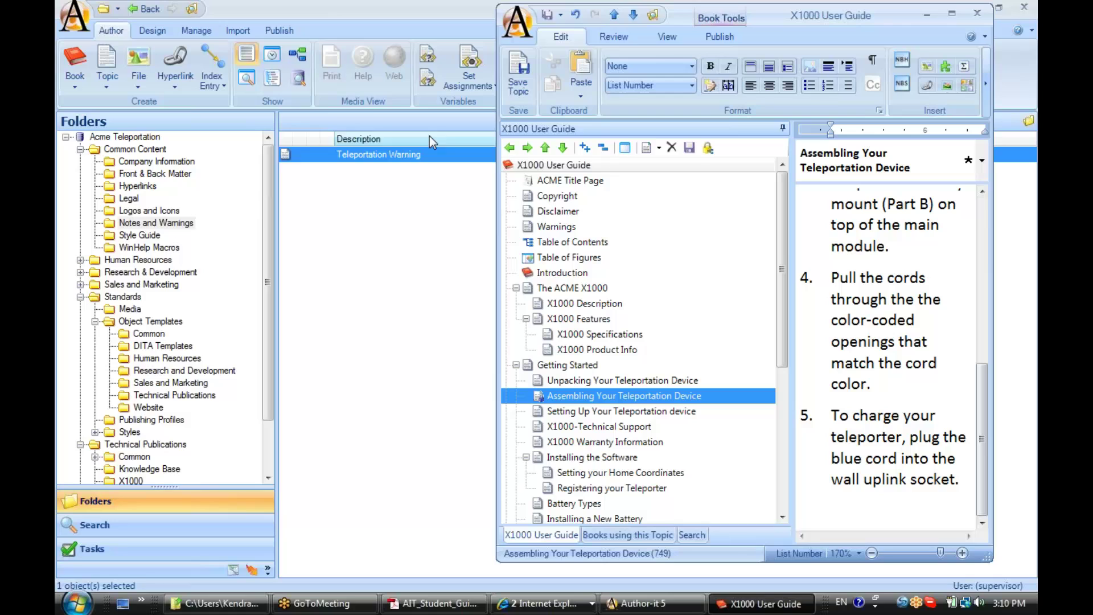
click(285, 154)
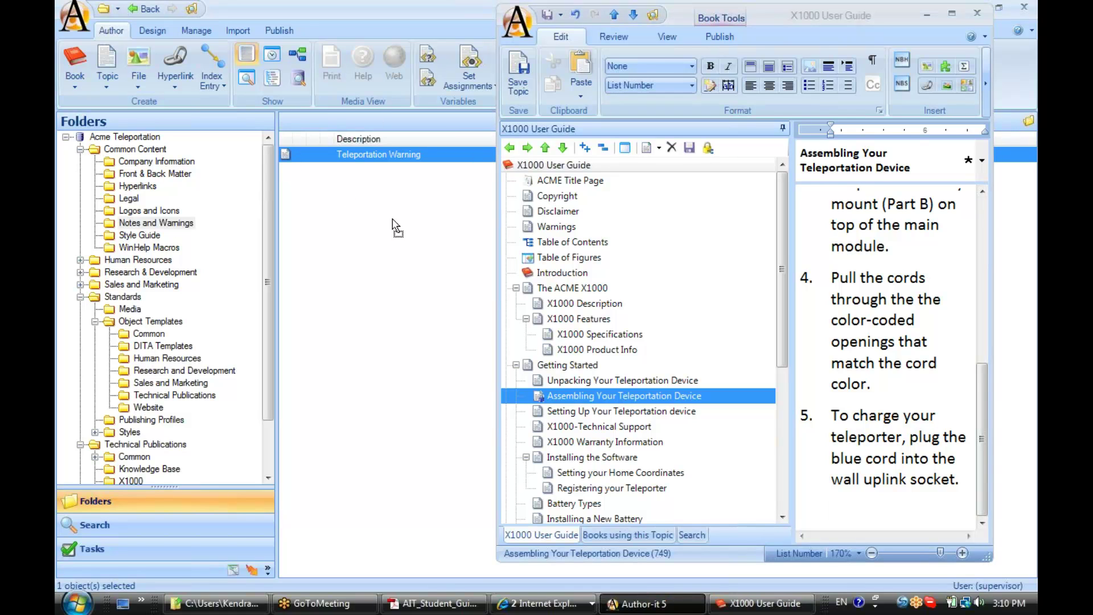
click(621, 473)
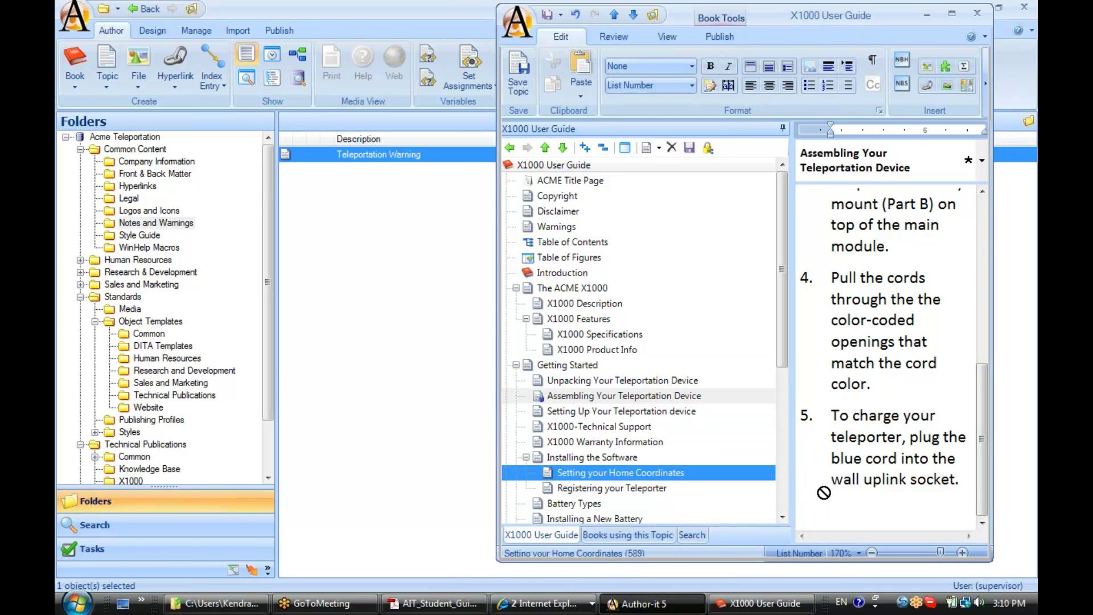
right_click(849, 517)
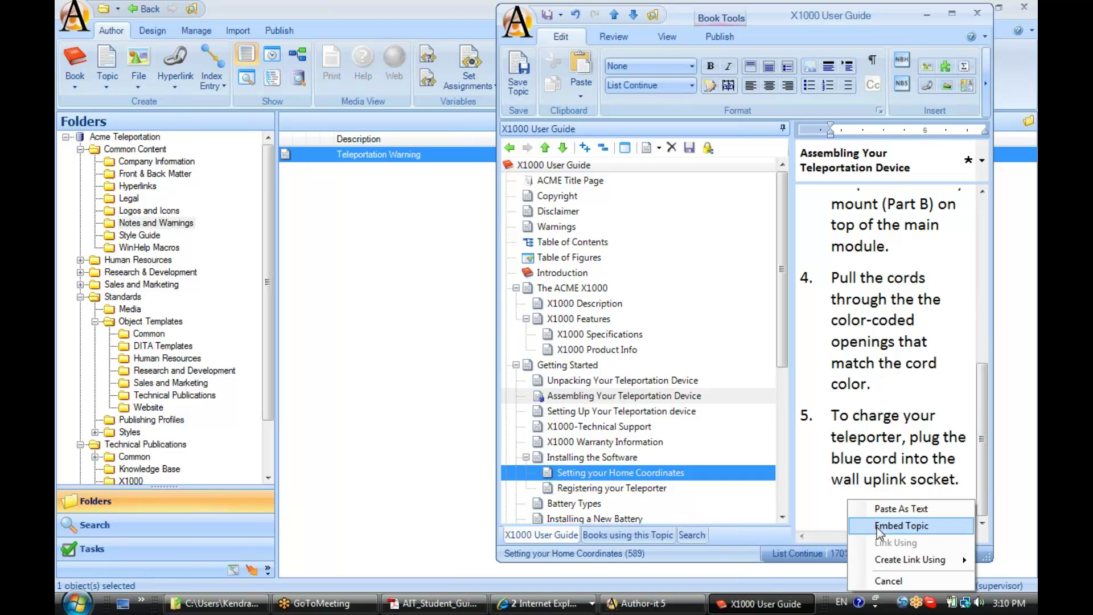
click(877, 525)
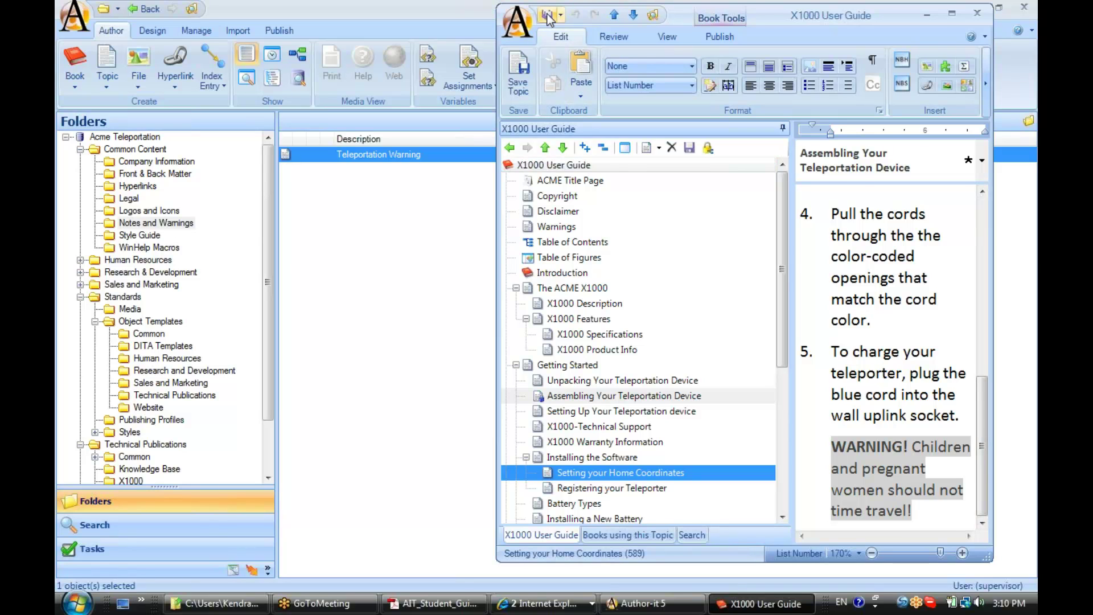
right_click(301, 156)
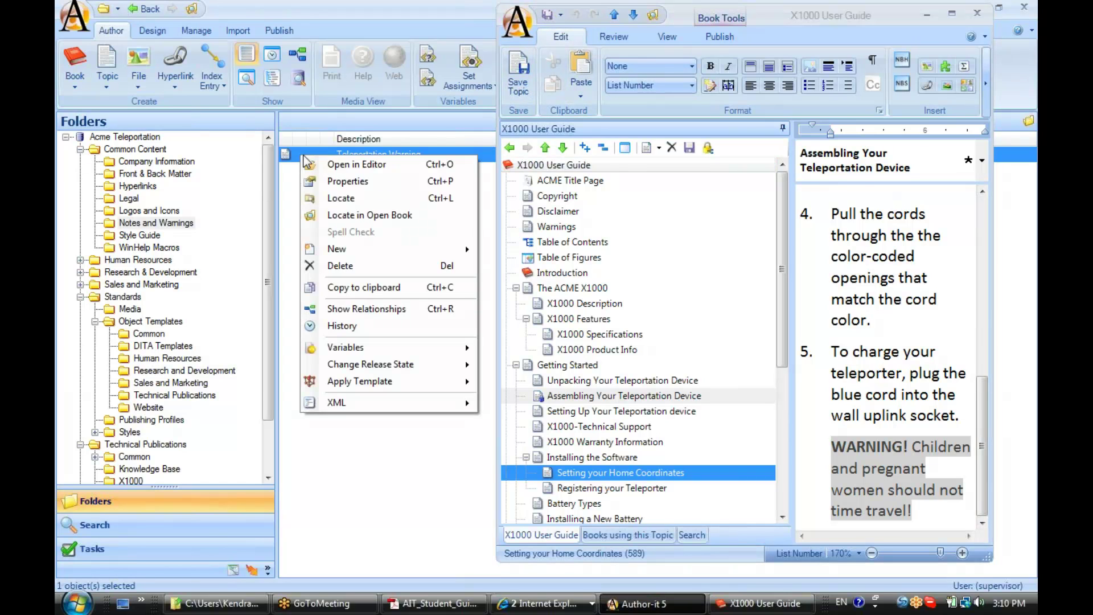
click(344, 309)
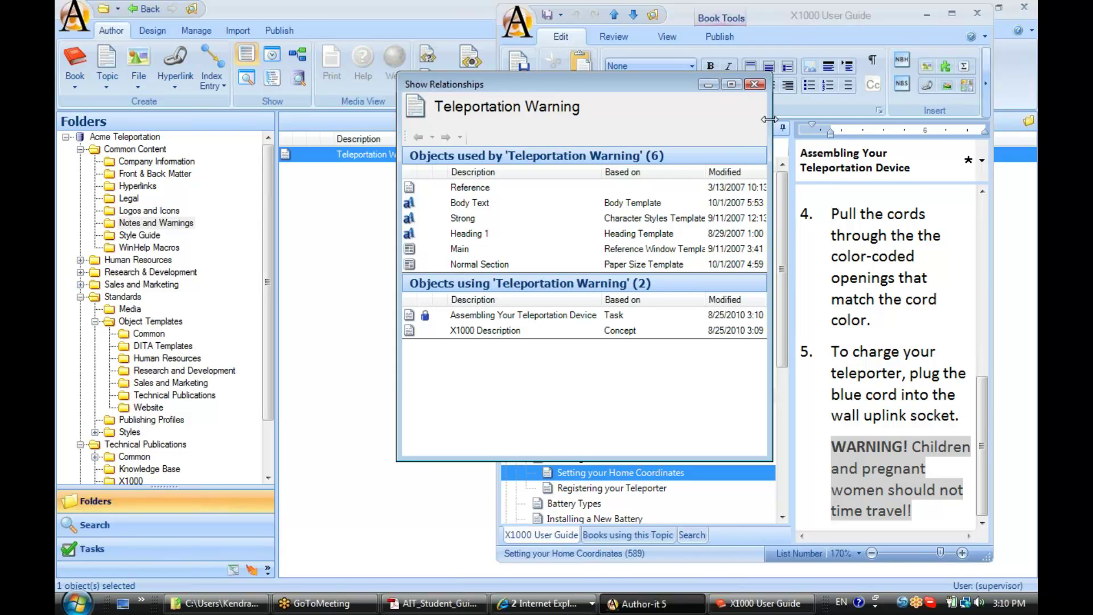
click(755, 85)
click(774, 18)
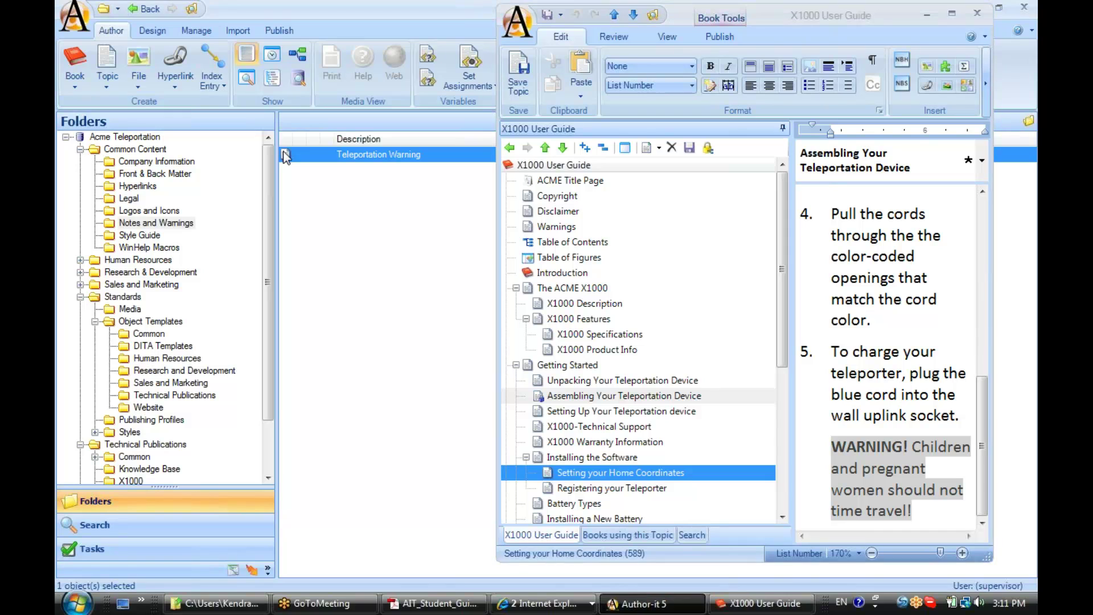
Step: Select X1000 Description in the book tree, then list the open Internet Explorer windows
click(585, 303)
drag(899, 330, 302, 155)
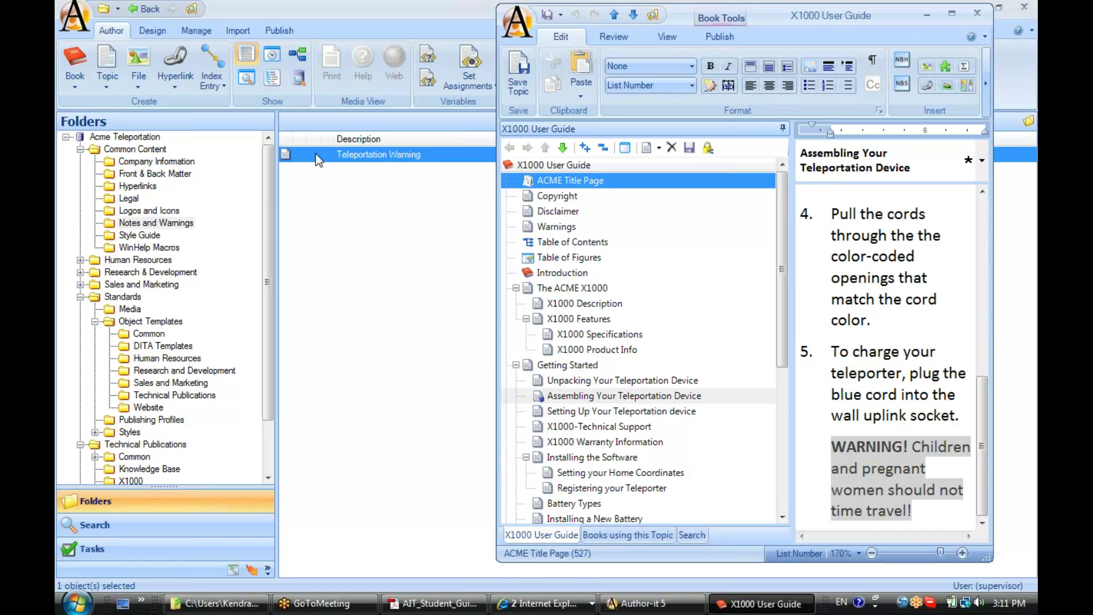
click(547, 596)
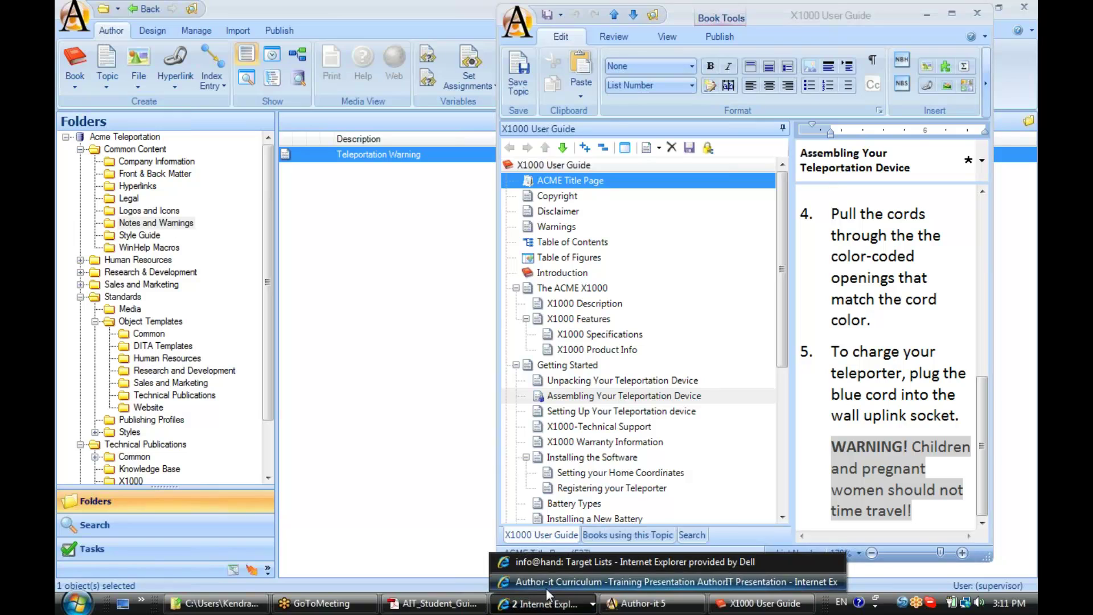